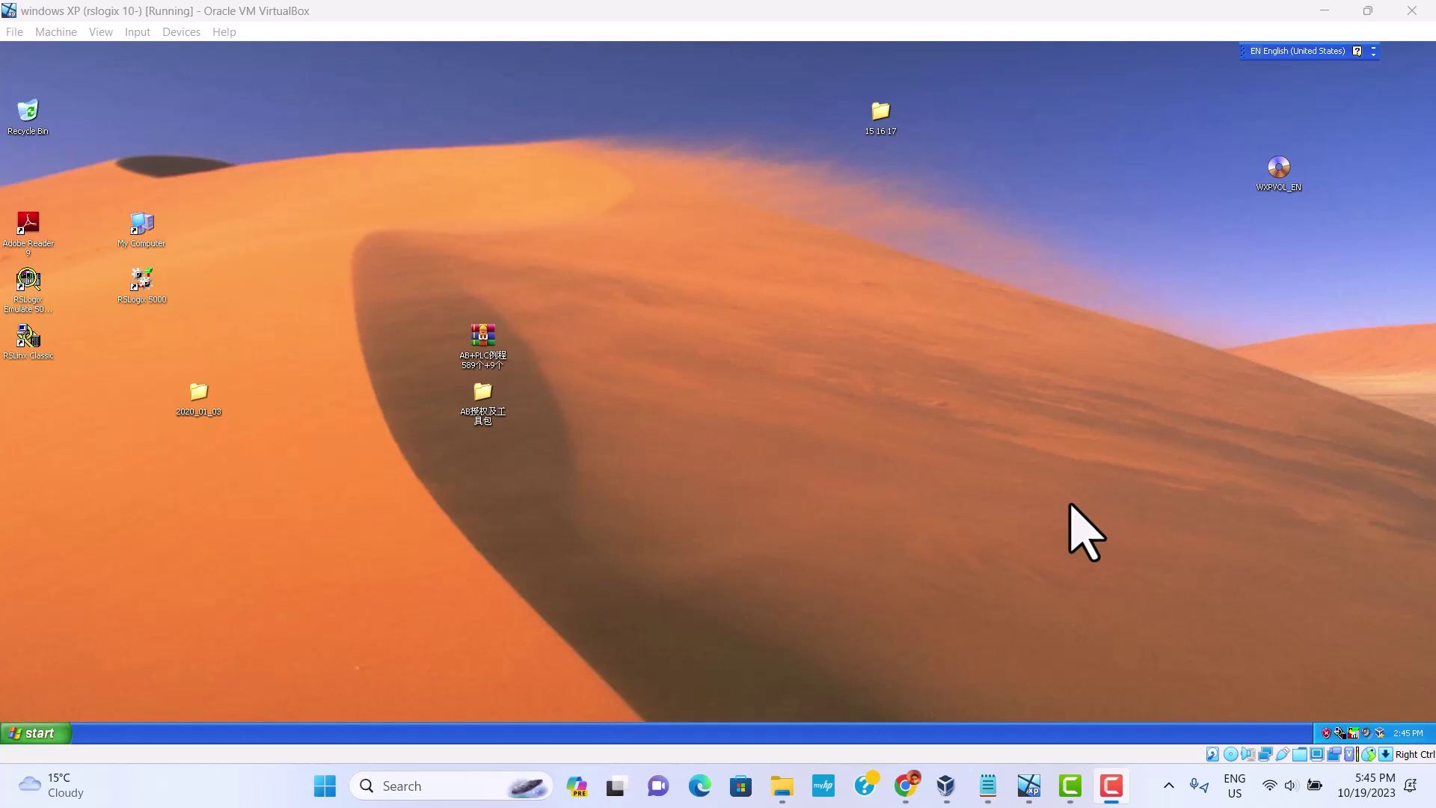
Step: Switch between the VirtualBox windows and return focus to the running XP machine
left_click(942, 786)
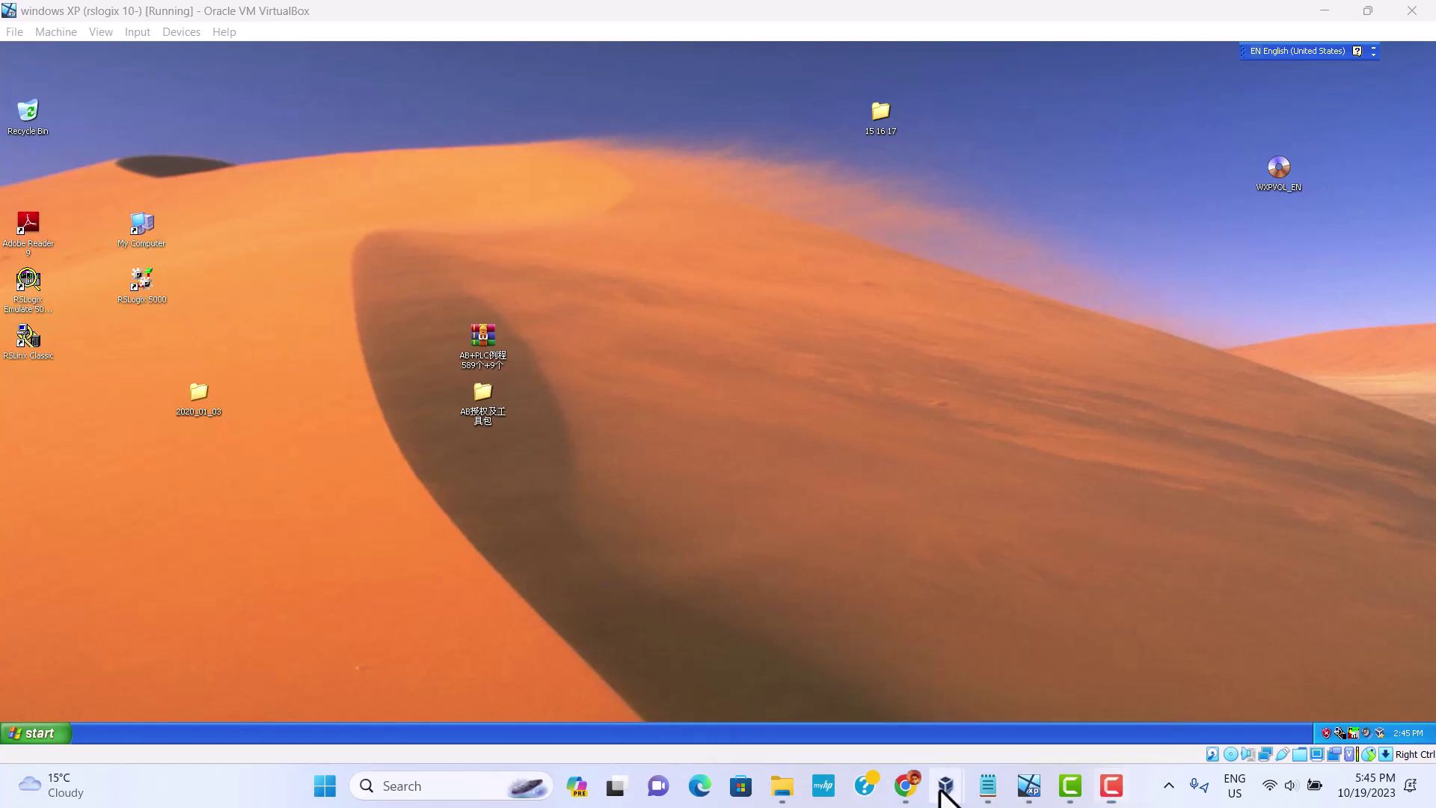
left_click(881, 740)
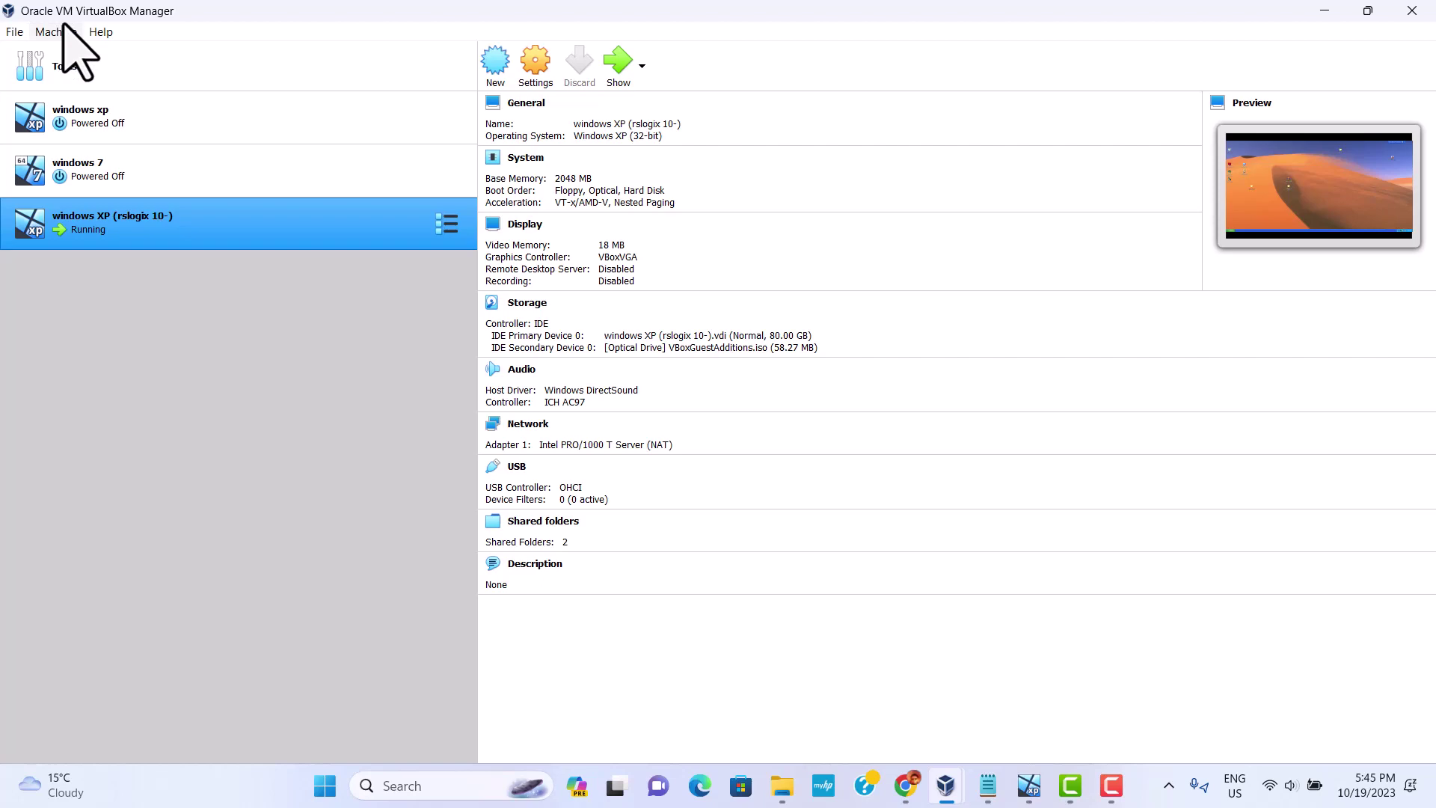
mouse_move(905, 785)
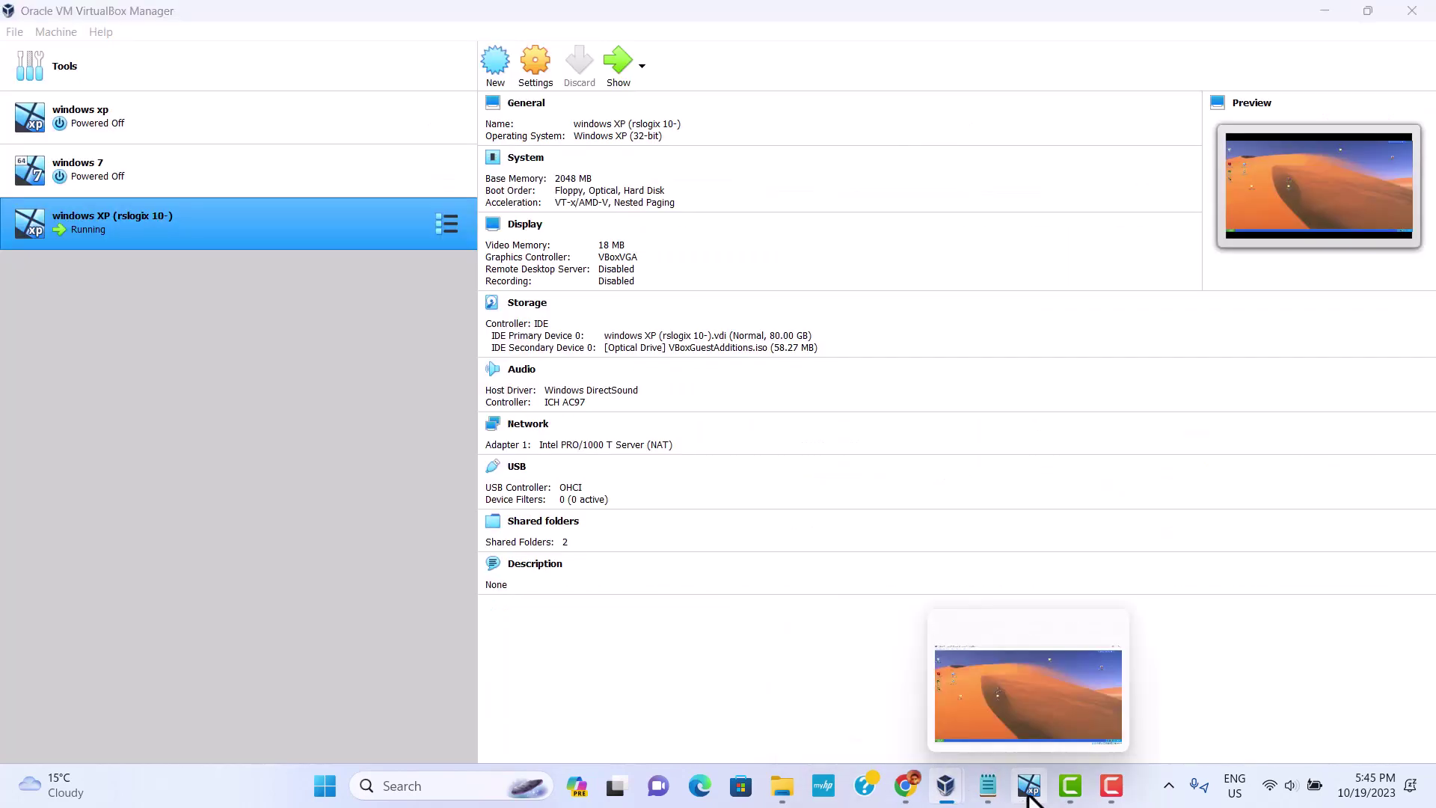
left_click(1029, 791)
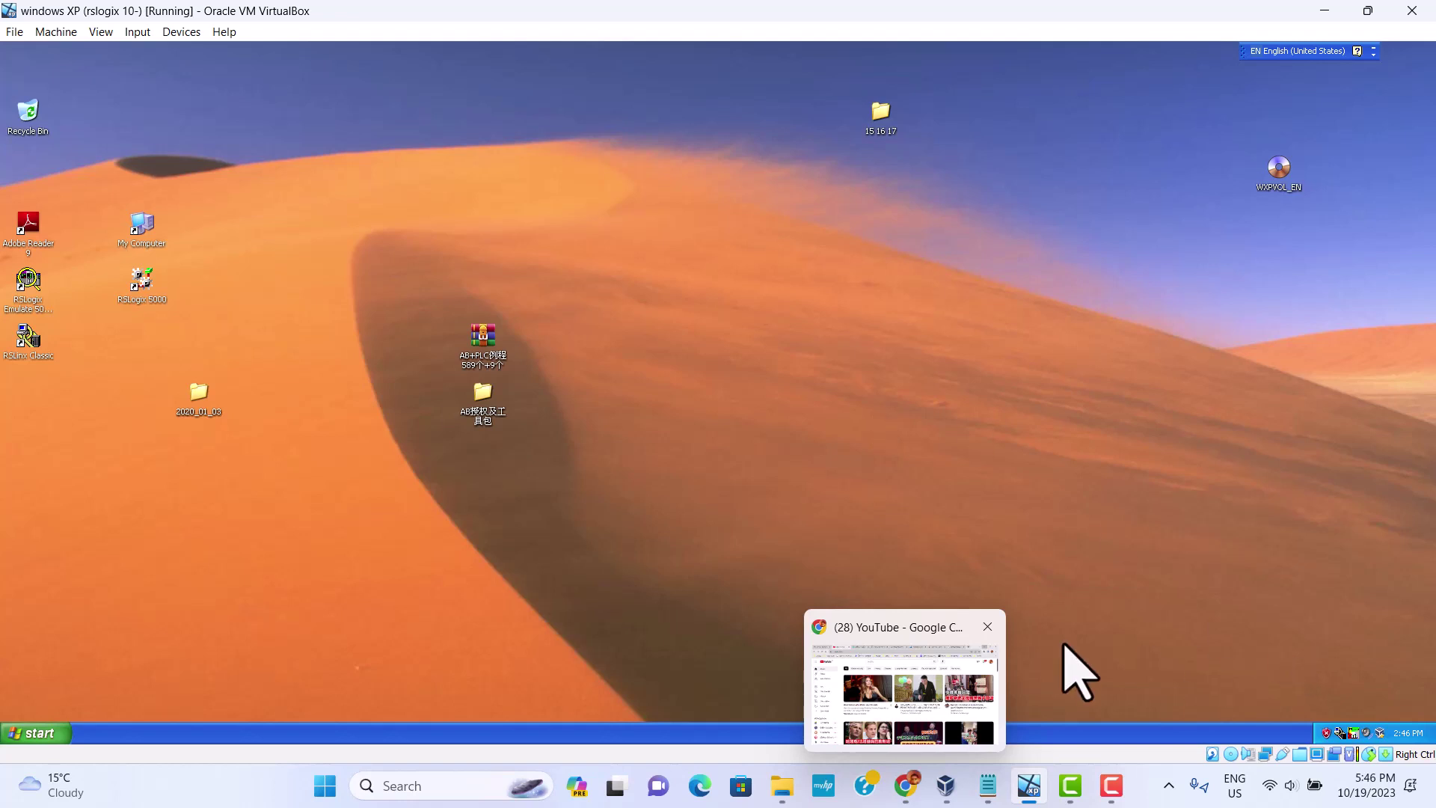
key("F10")
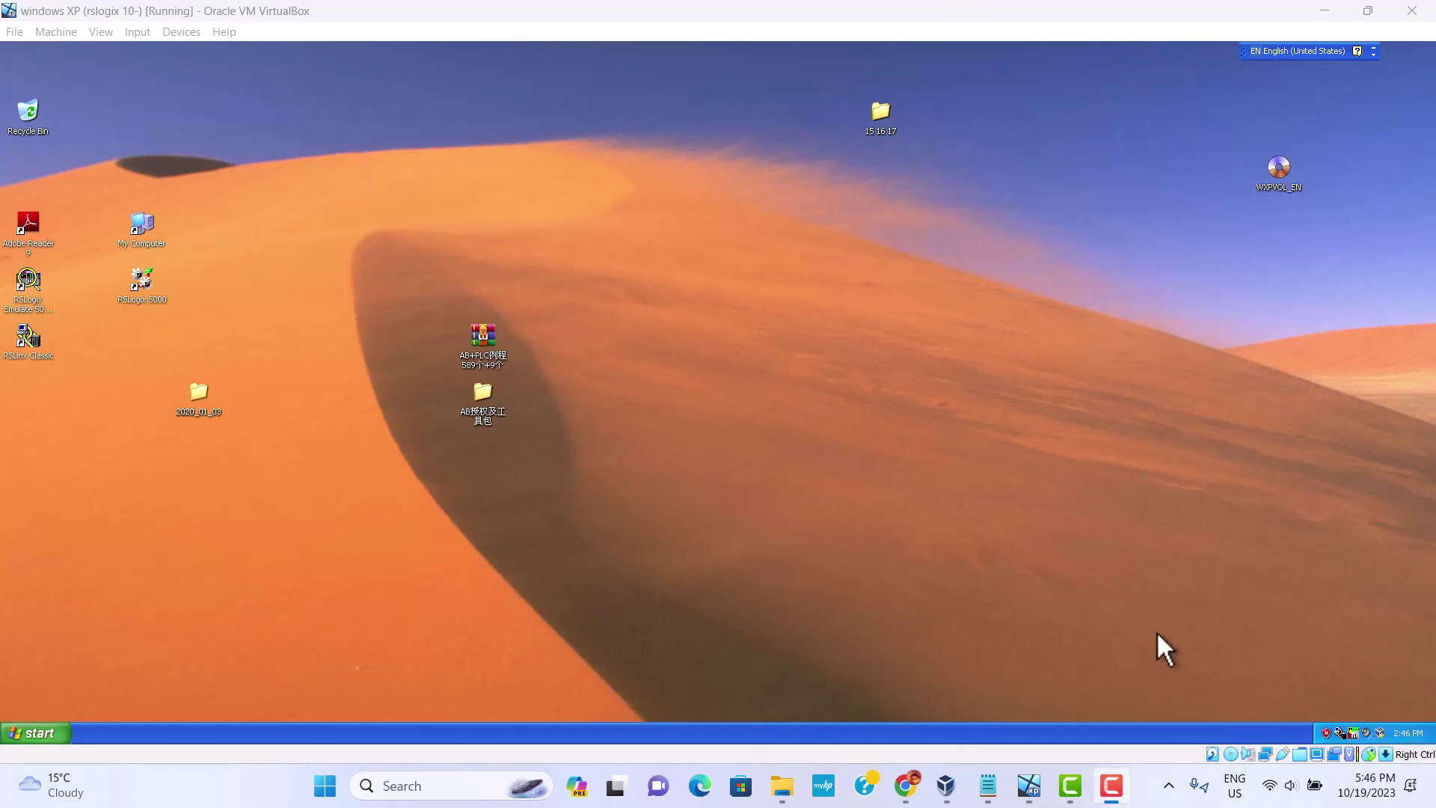
left_click(1408, 743)
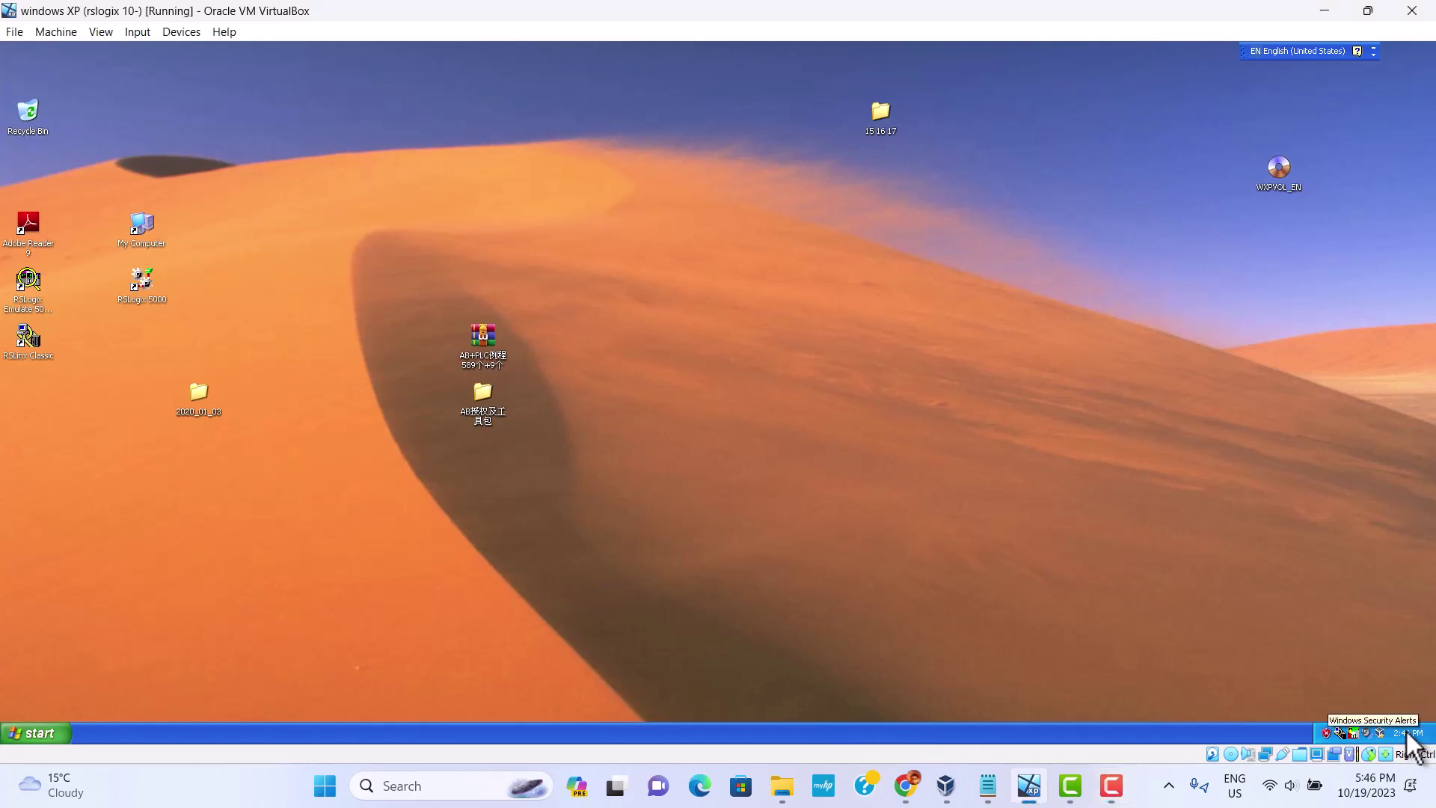
Step: Set the XP guest's date back to 2018 in its Date and Time settings
right_click(1405, 731)
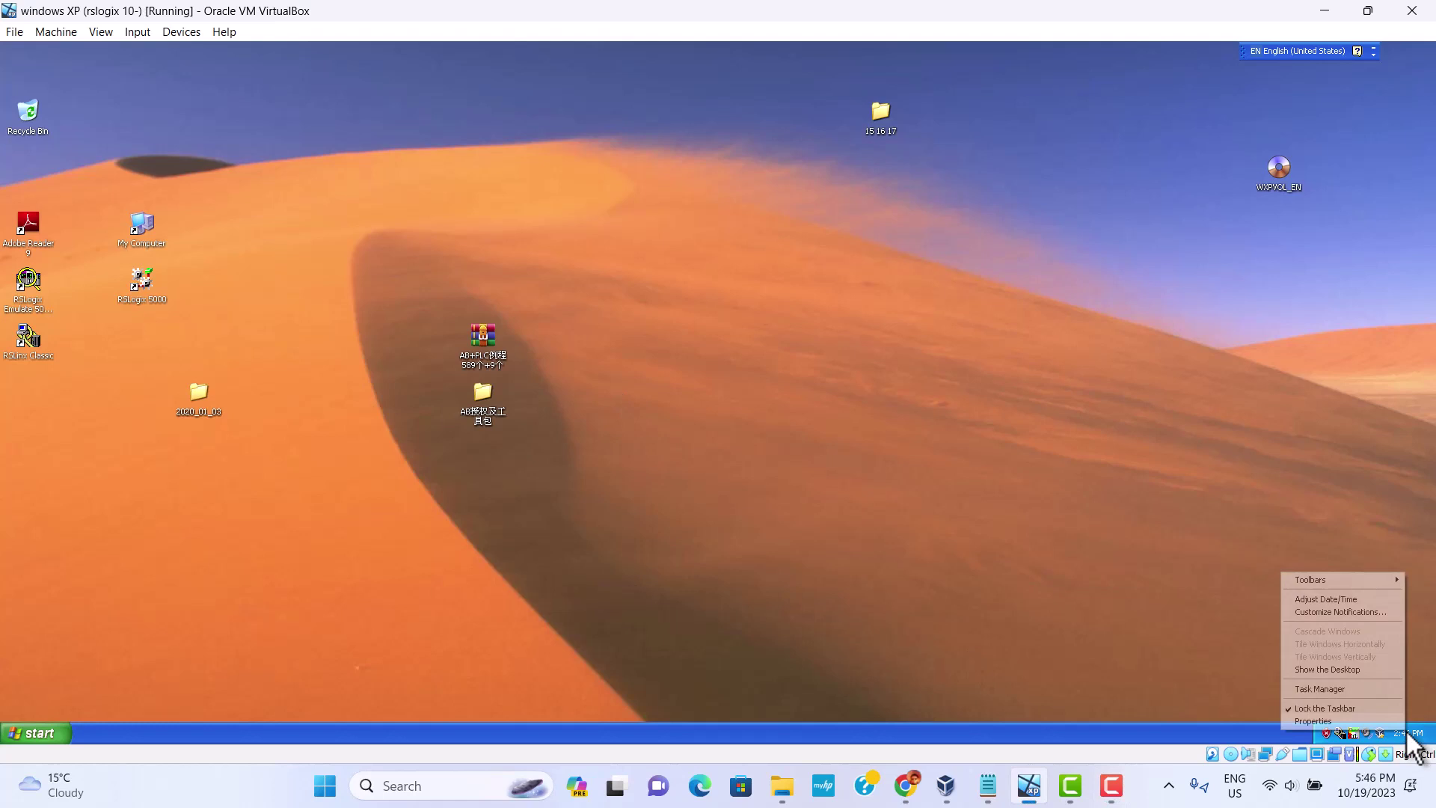
left_click(1336, 598)
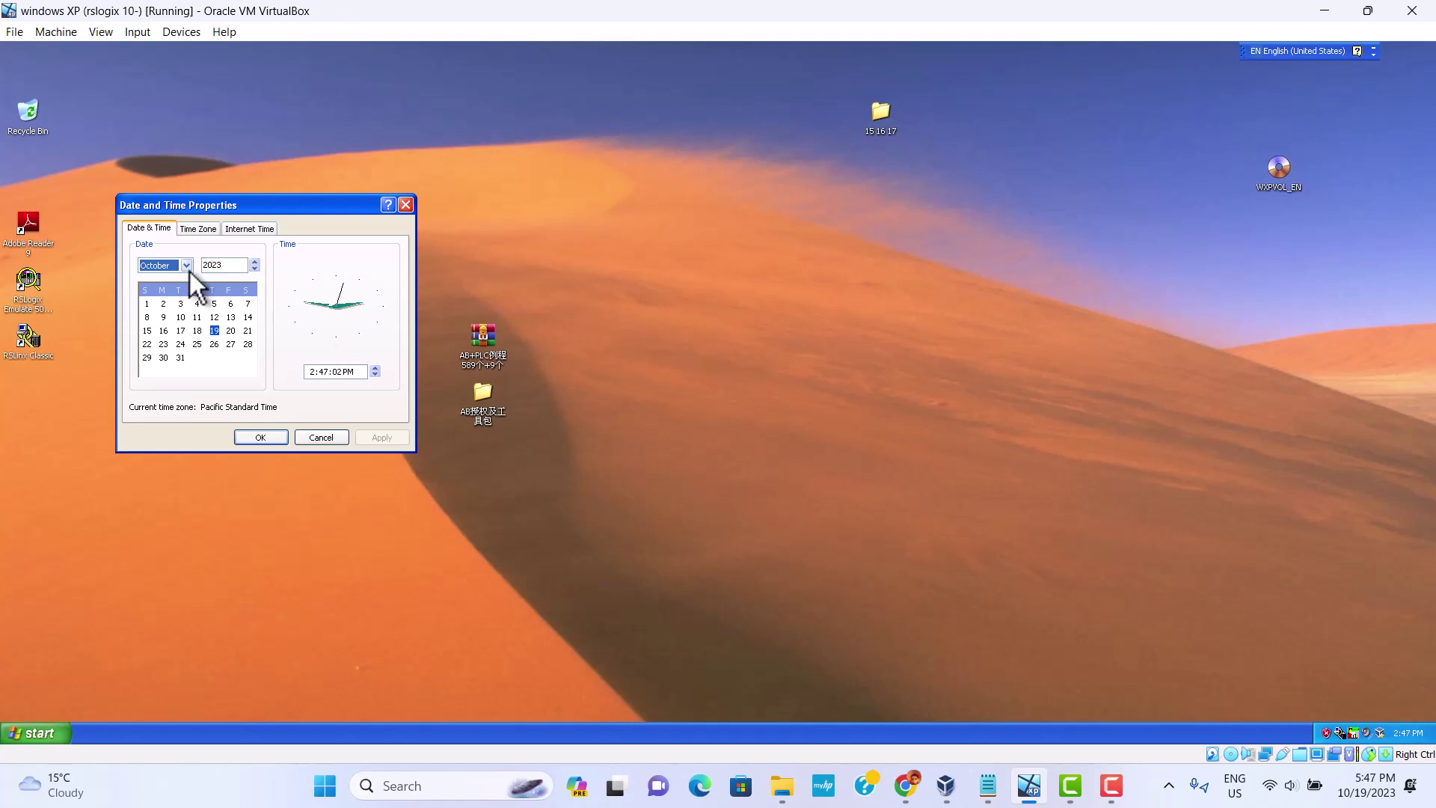
left_click(253, 267)
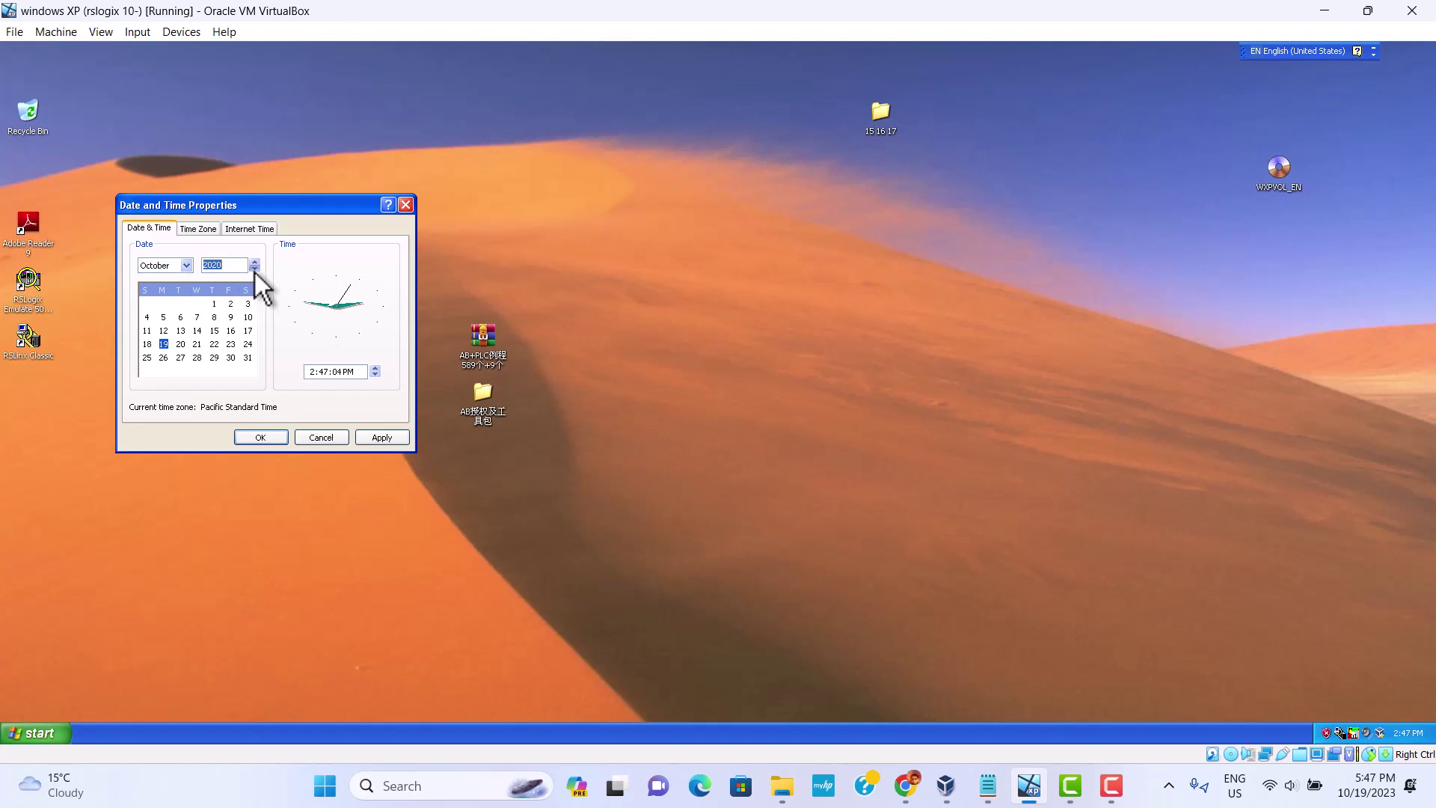
left_click(255, 271)
left_click(254, 270)
left_click(376, 440)
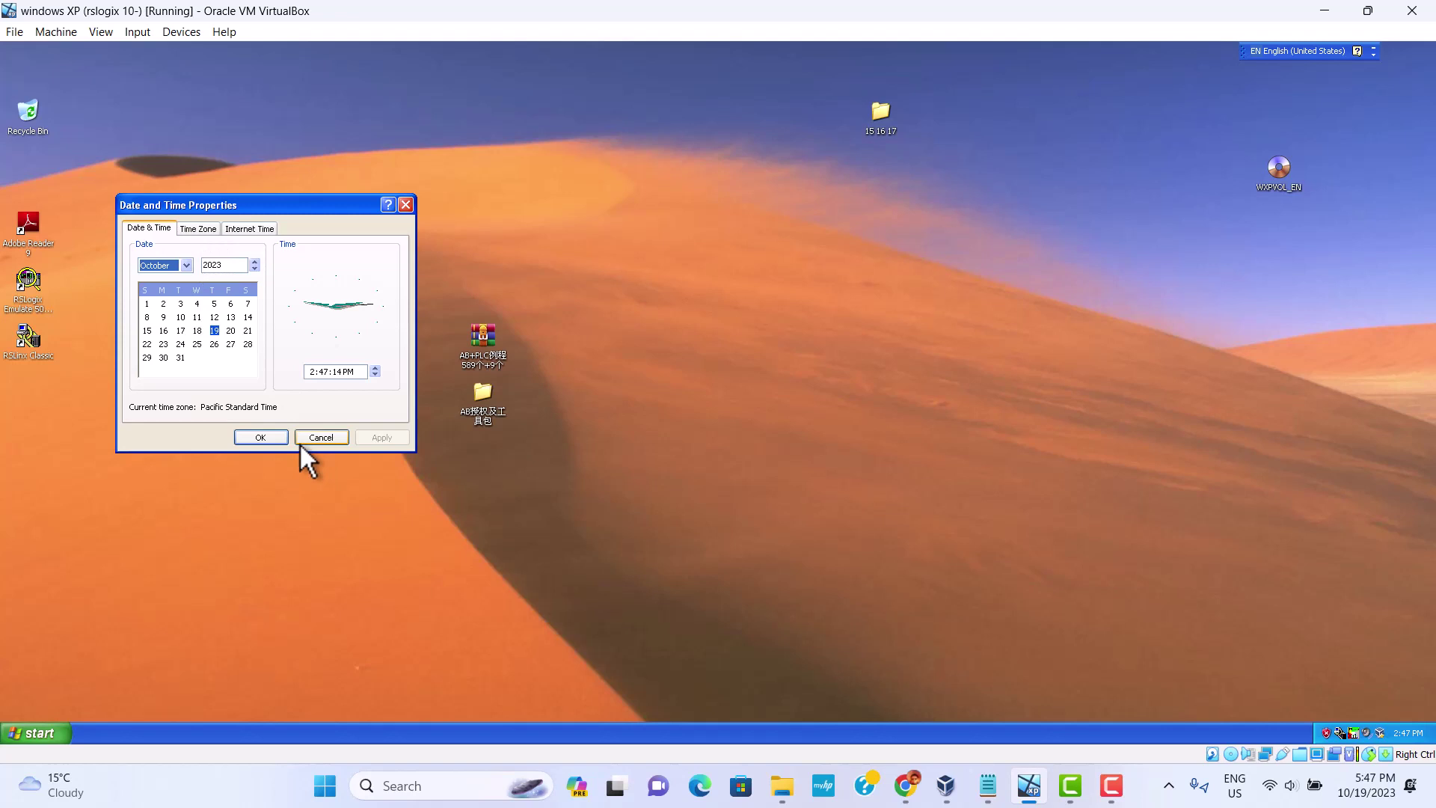
left_click(263, 439)
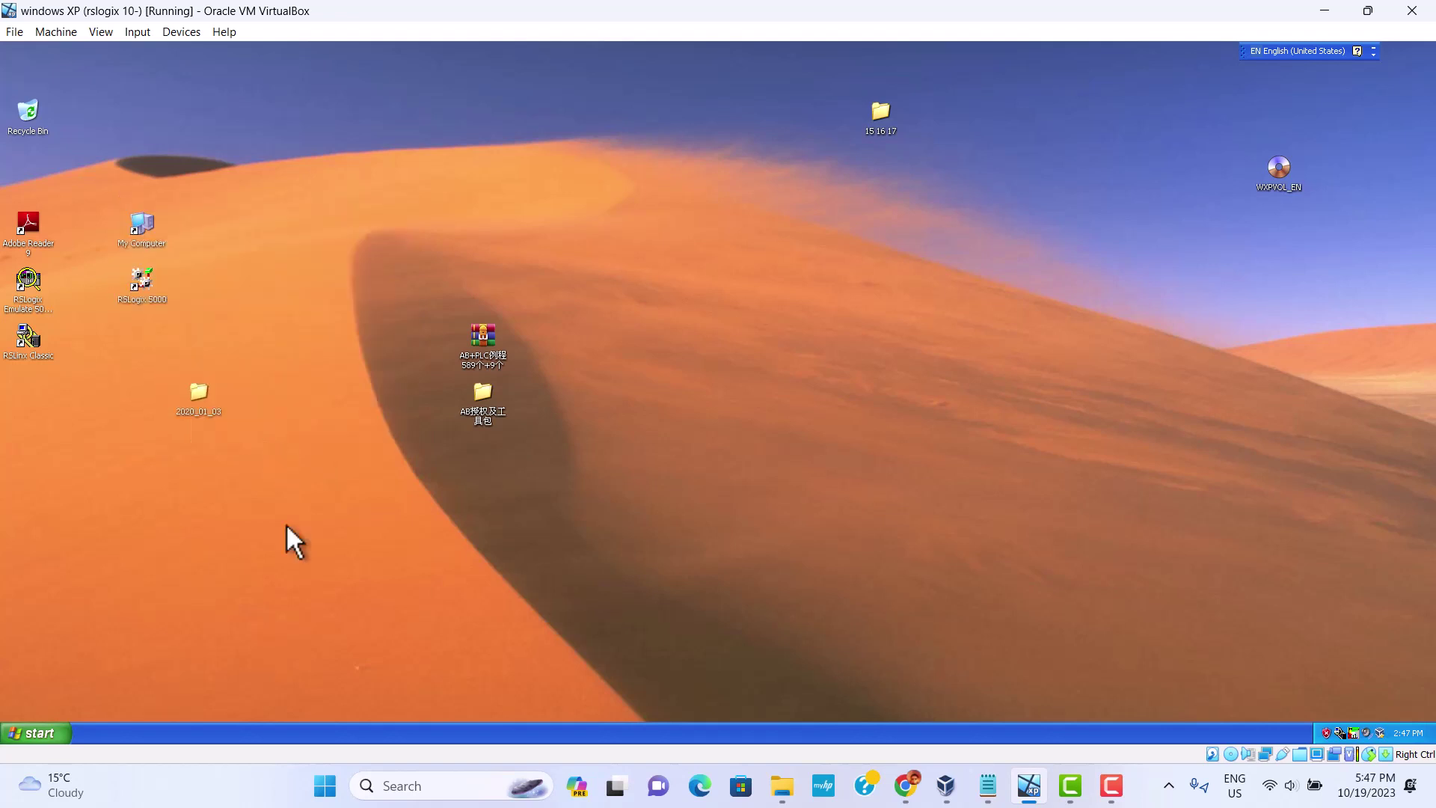
Step: Turn off the Windows XP guest from its Start menu
left_click(40, 735)
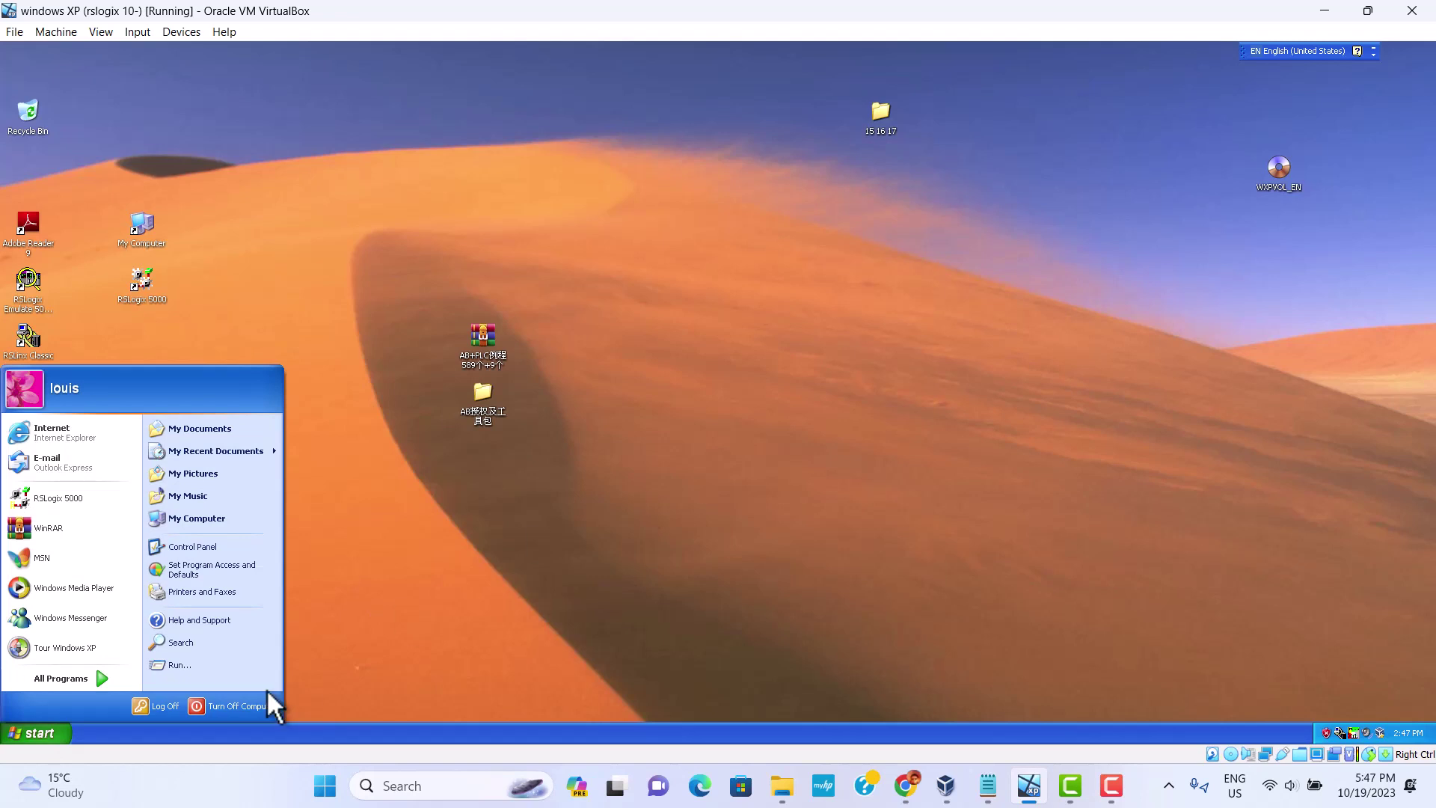
left_click(234, 698)
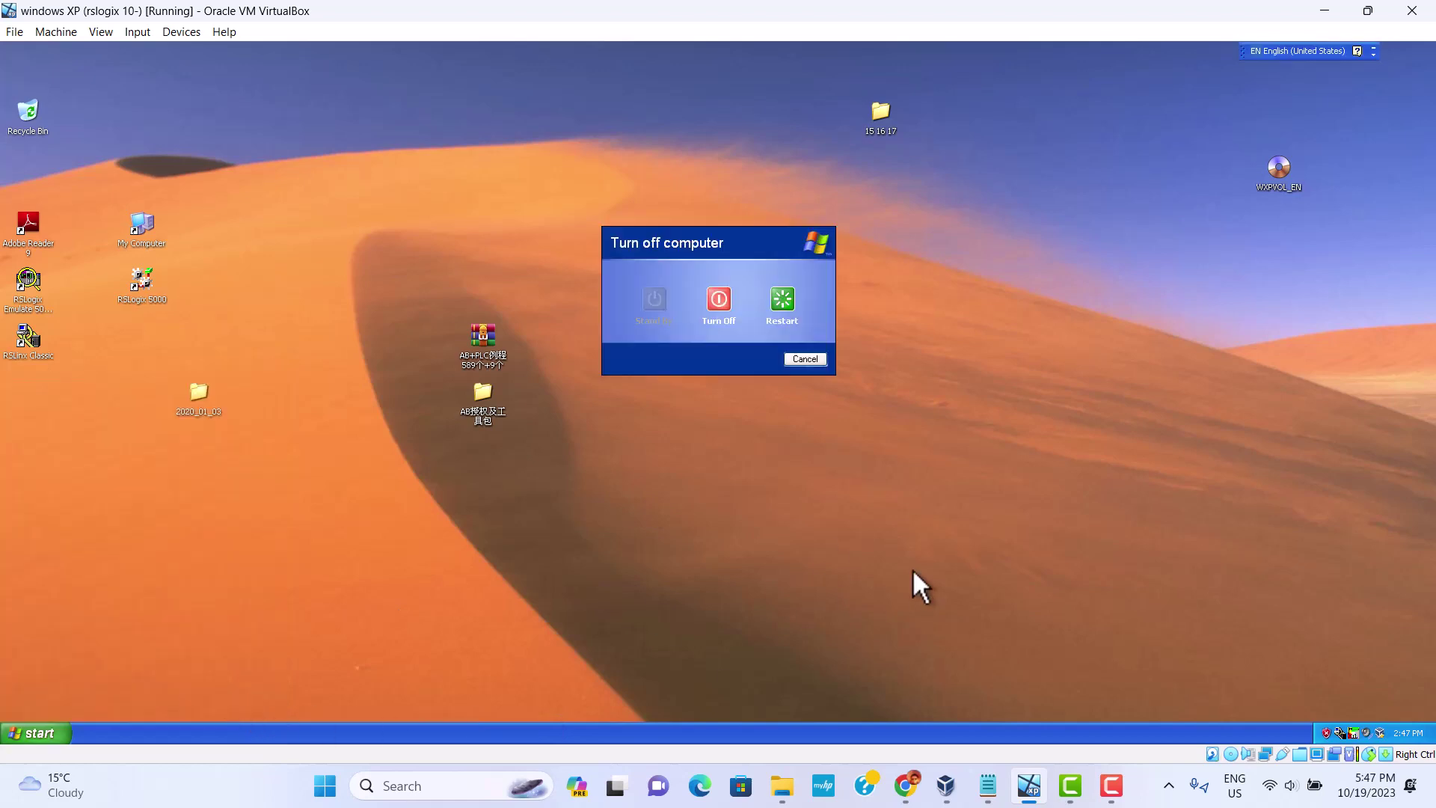
key("u")
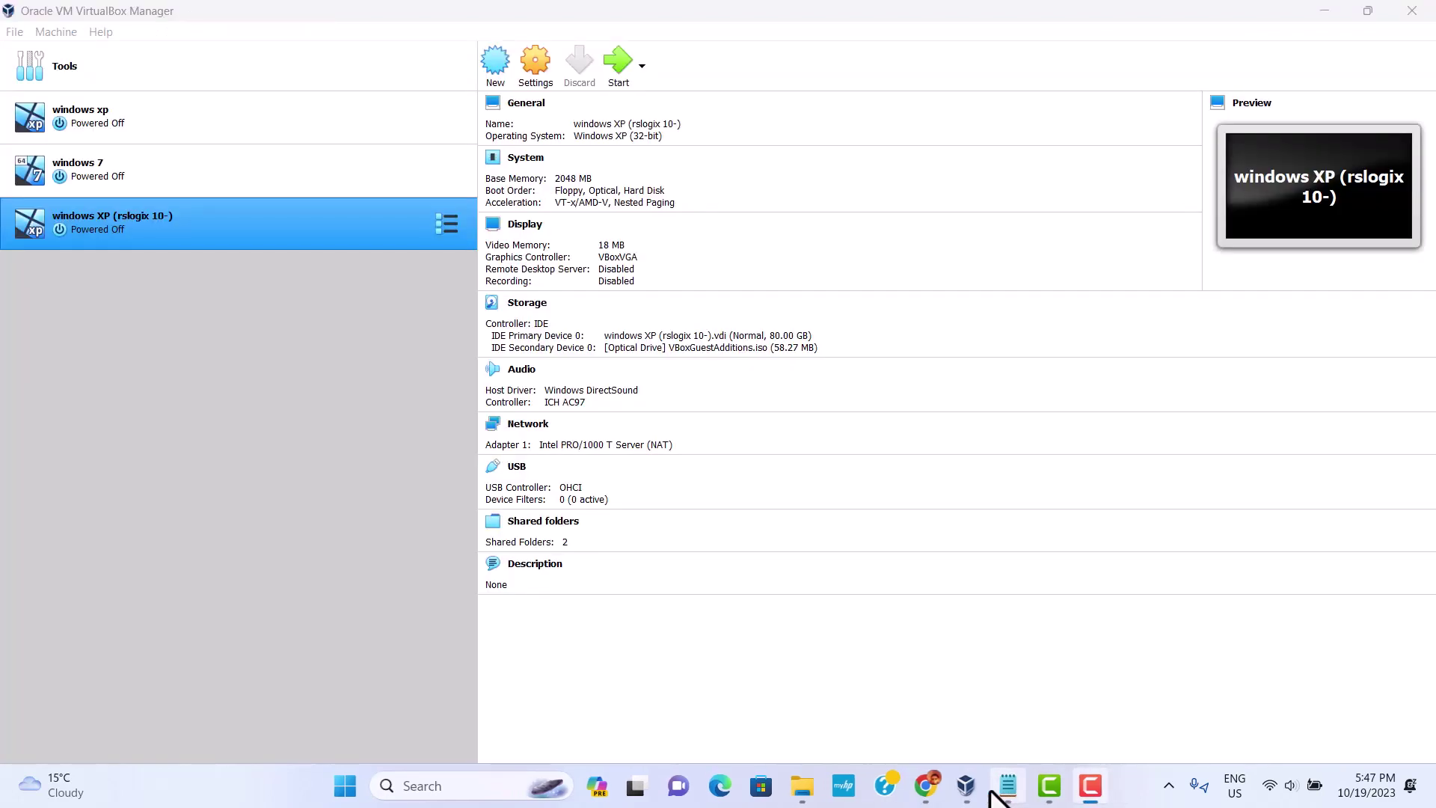
left_click(1003, 791)
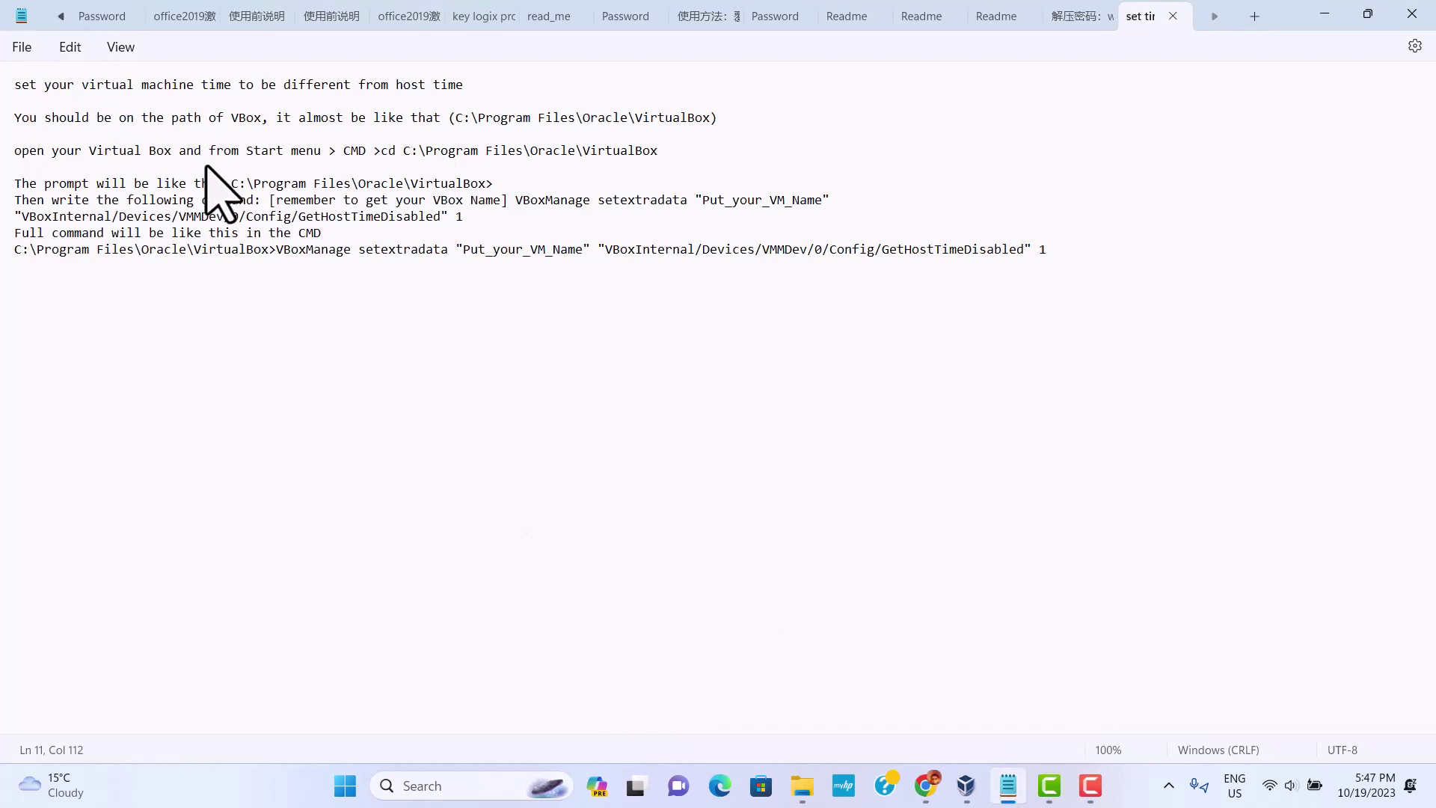
Step: Minimize the notes and VirtualBox Manager, then launch Command Prompt from Windows search
left_click(1324, 16)
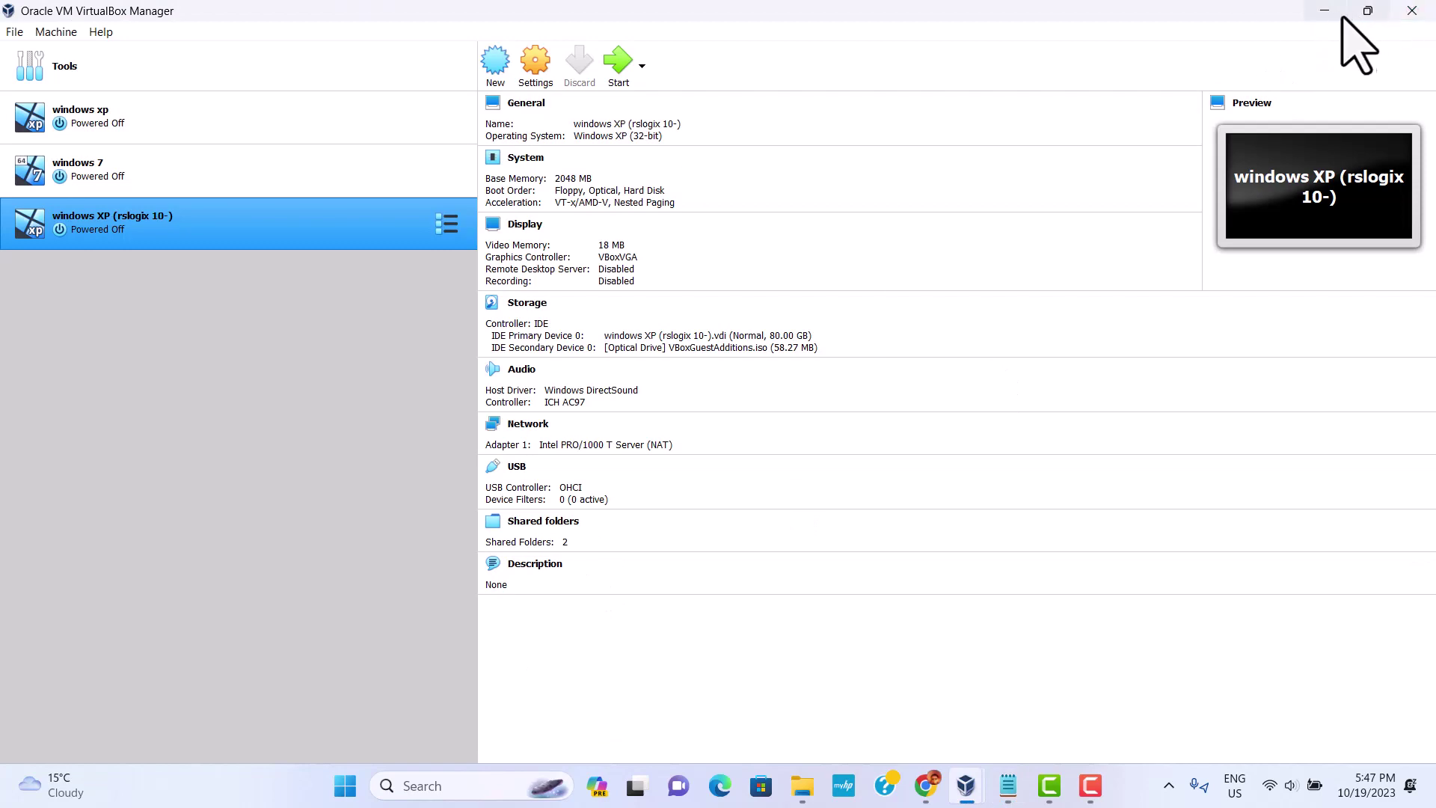
left_click(1326, 15)
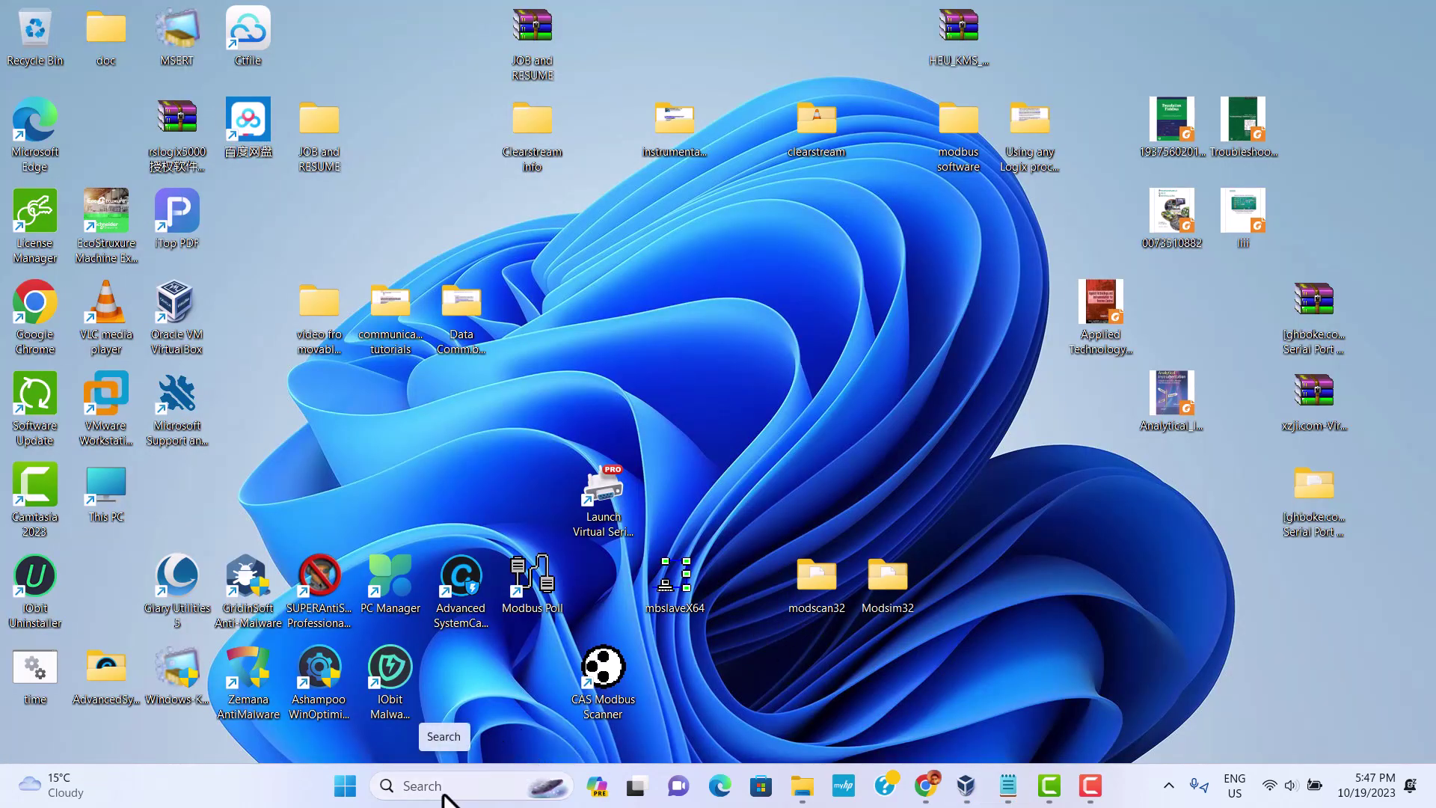
left_click(445, 790)
type("c")
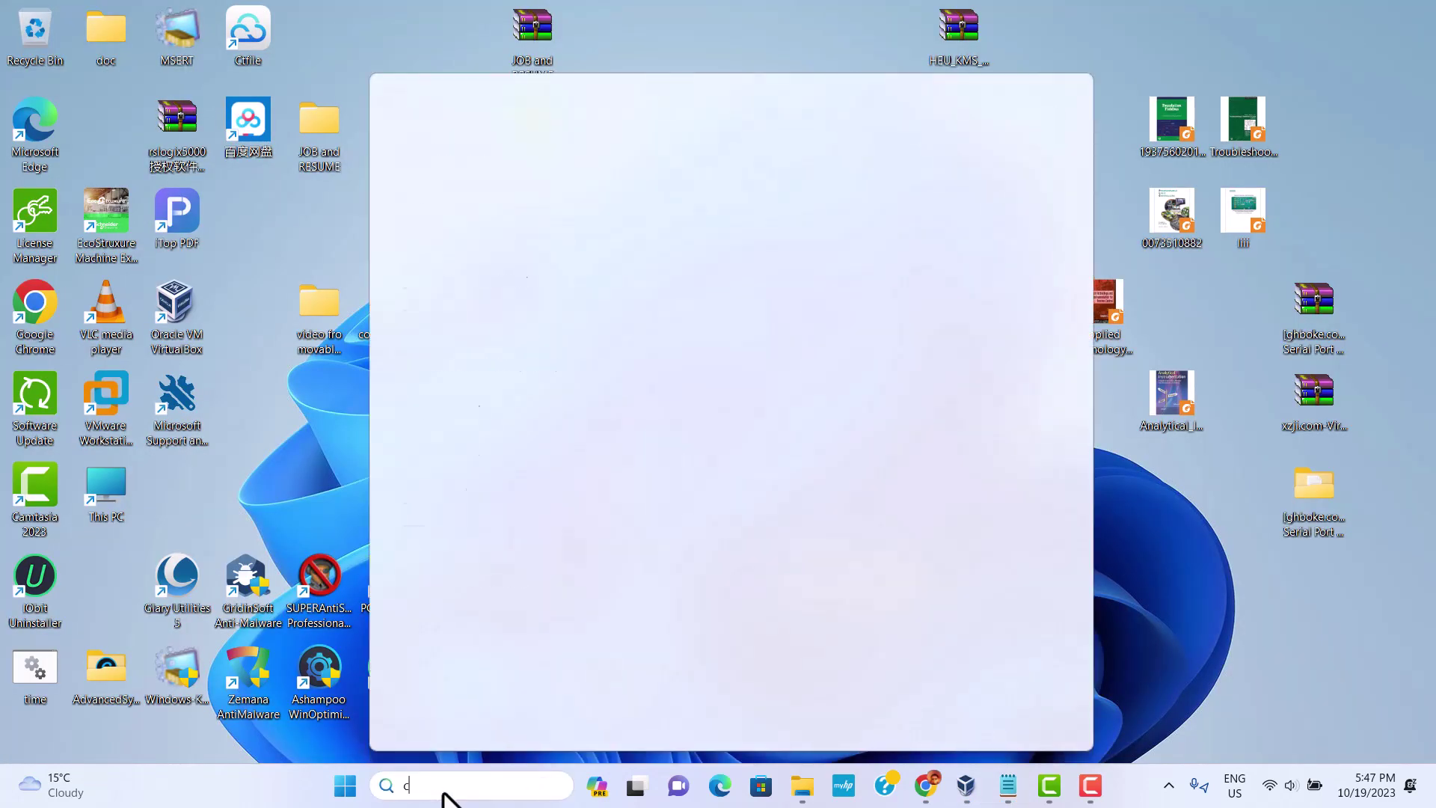
type("md")
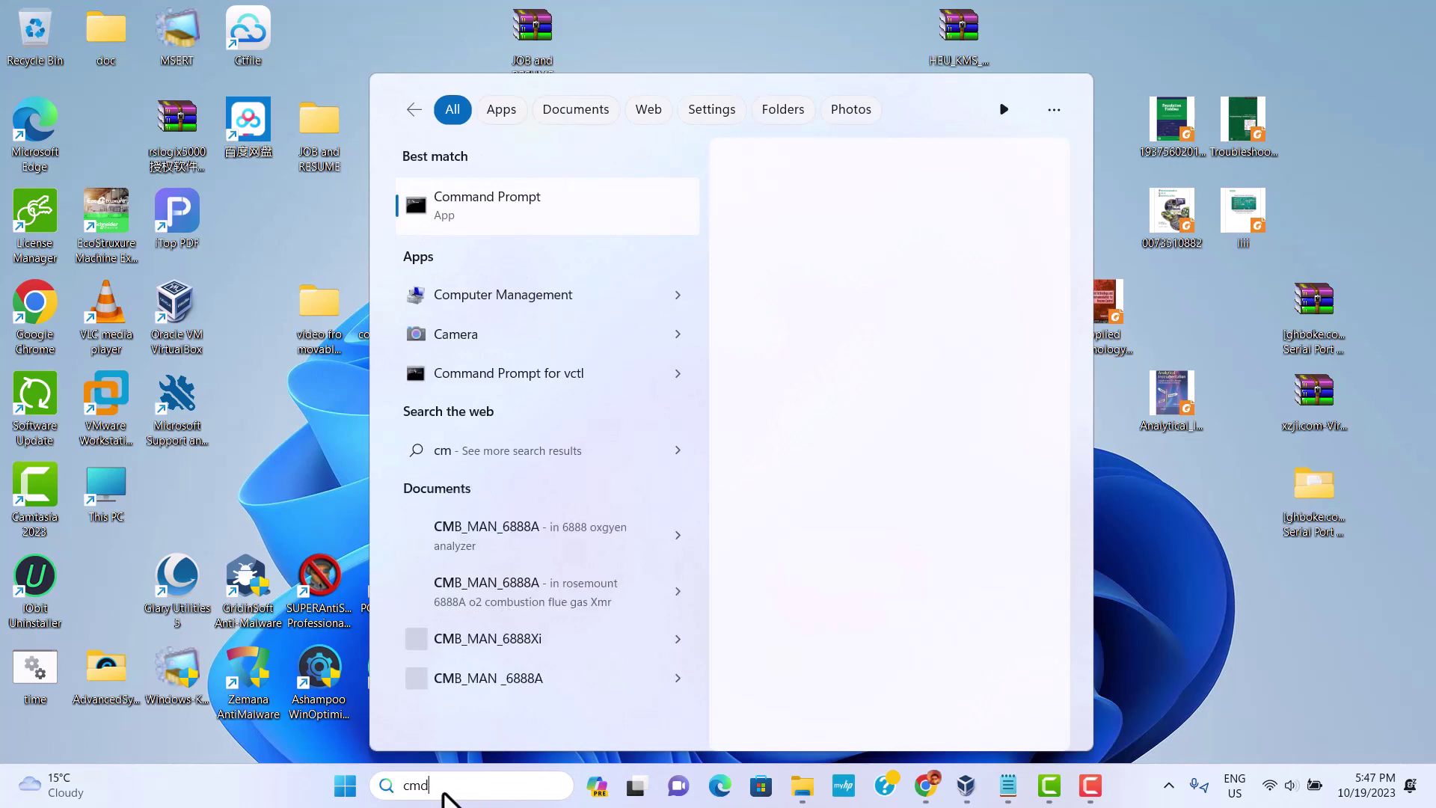
key("Escape")
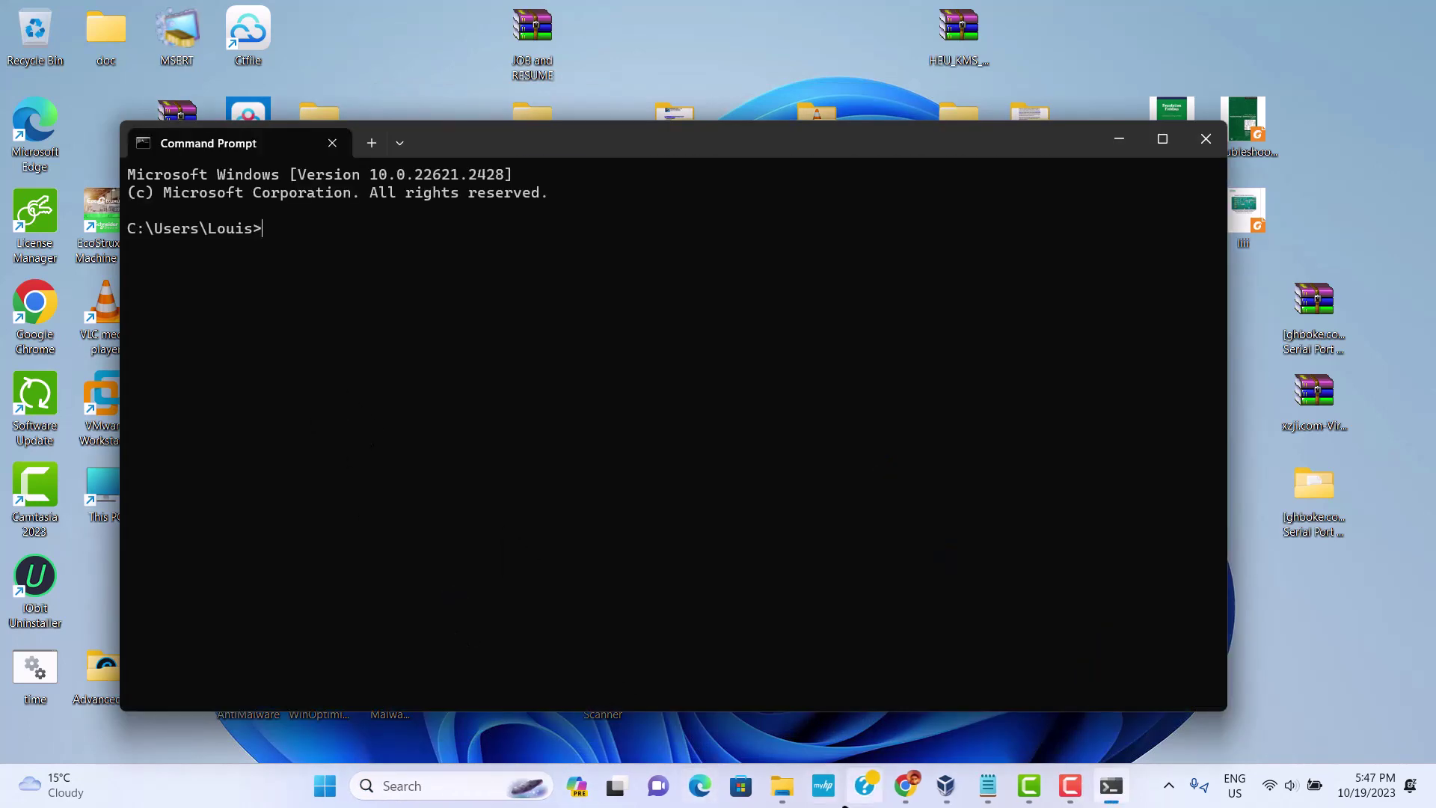
Step: Copy the 'cd C:\Program Files\Oracle\VirtualBox' line from Notepad and run it in the console
left_click(987, 786)
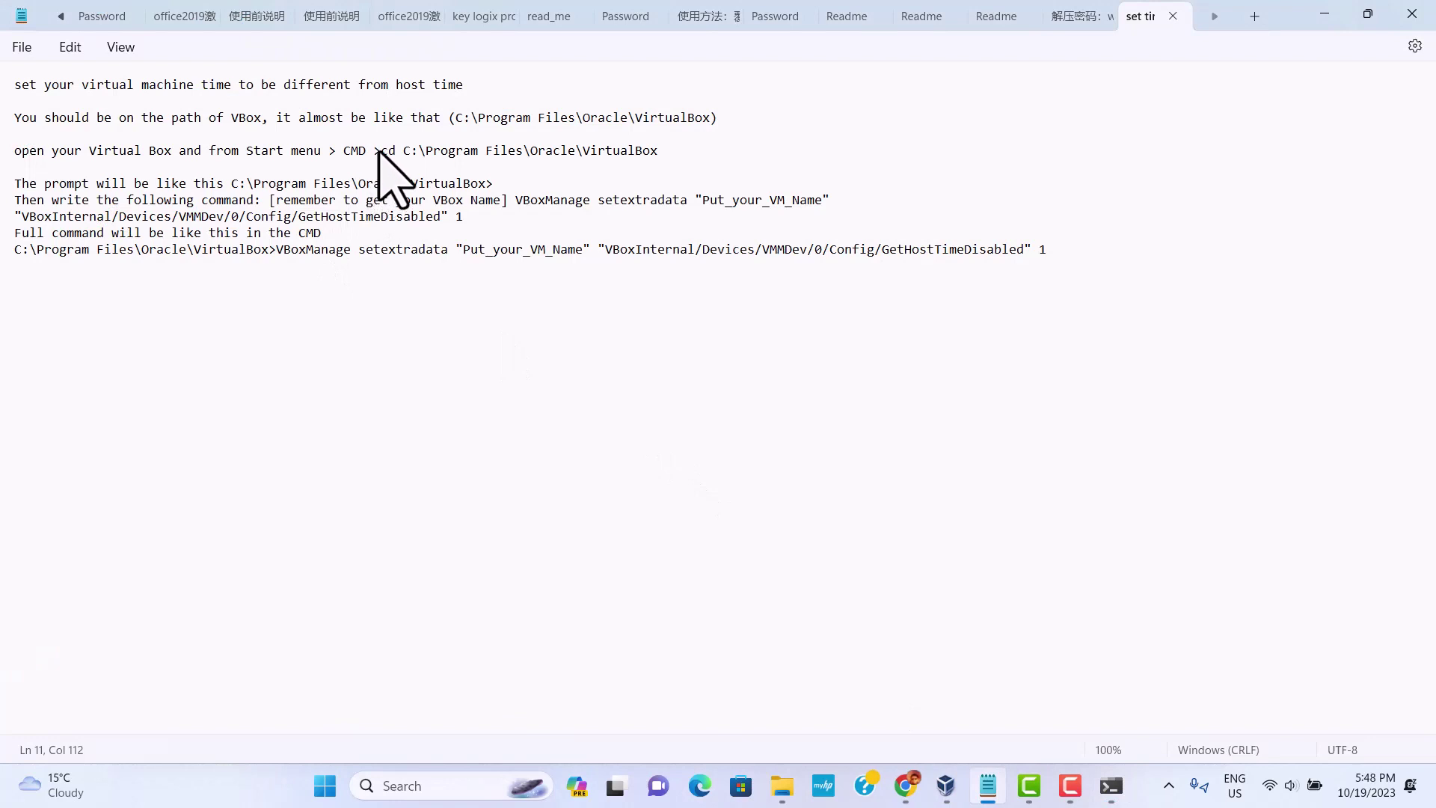
left_click_drag(381, 151, 681, 151)
key("ctrl+c")
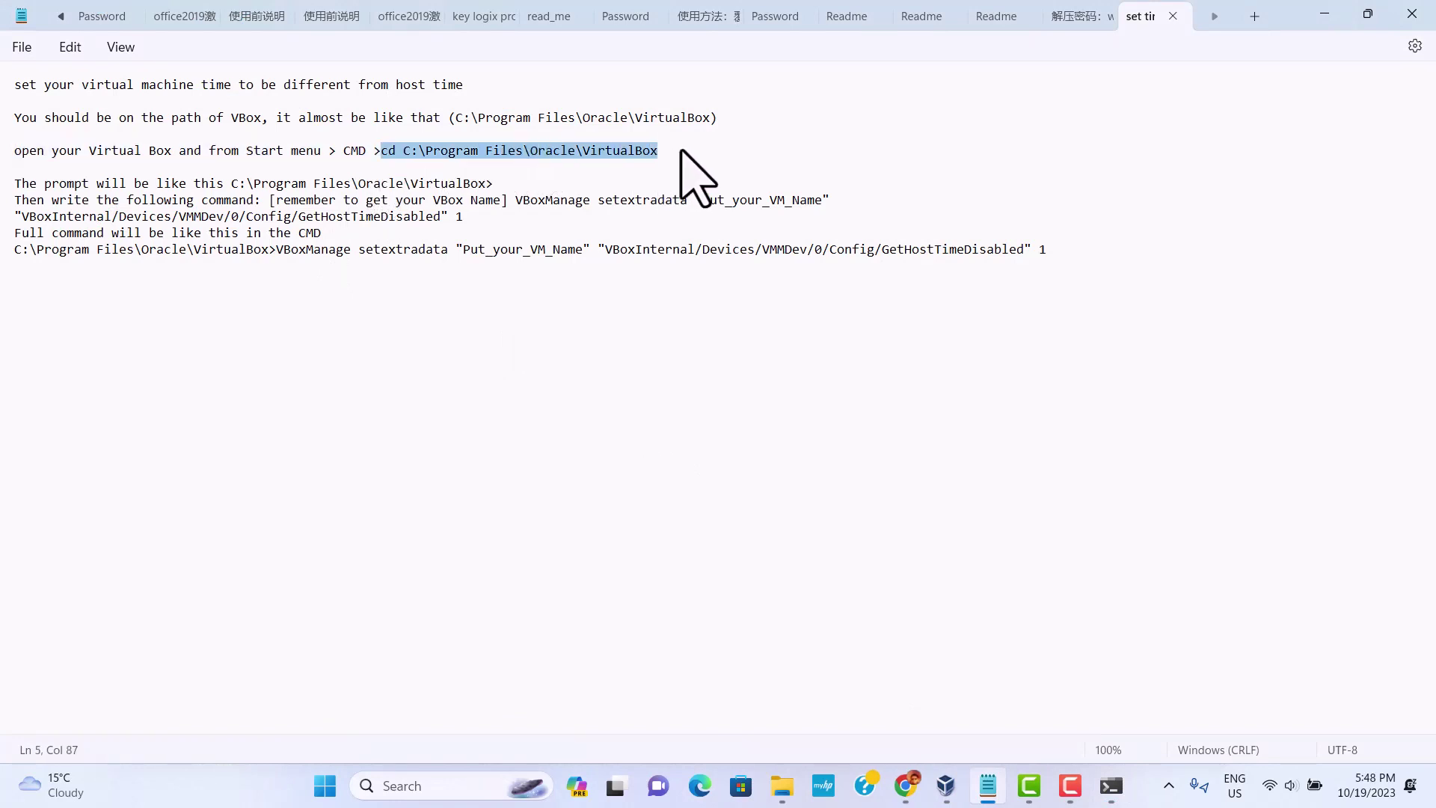
right_click(588, 143)
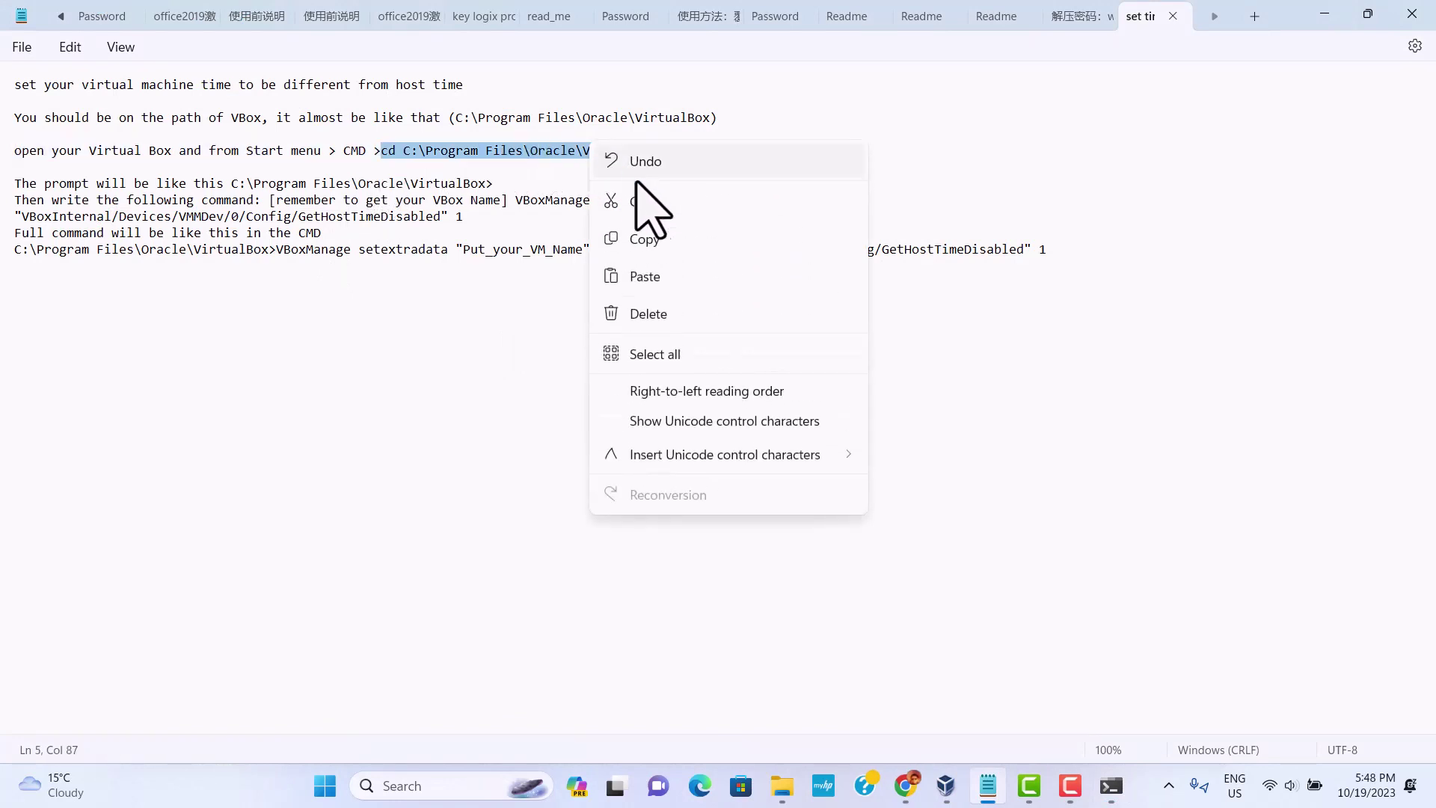
left_click(663, 241)
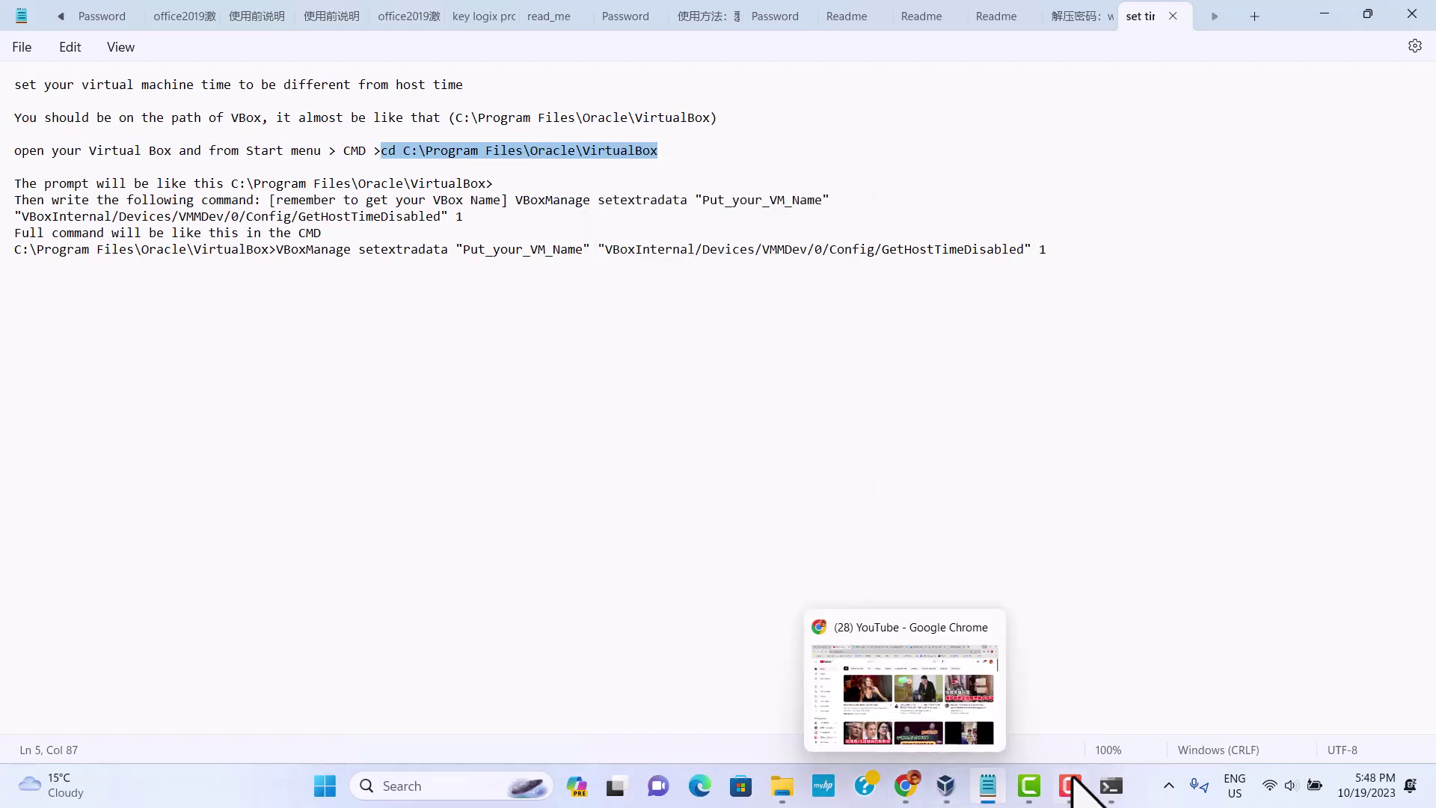
left_click(1108, 785)
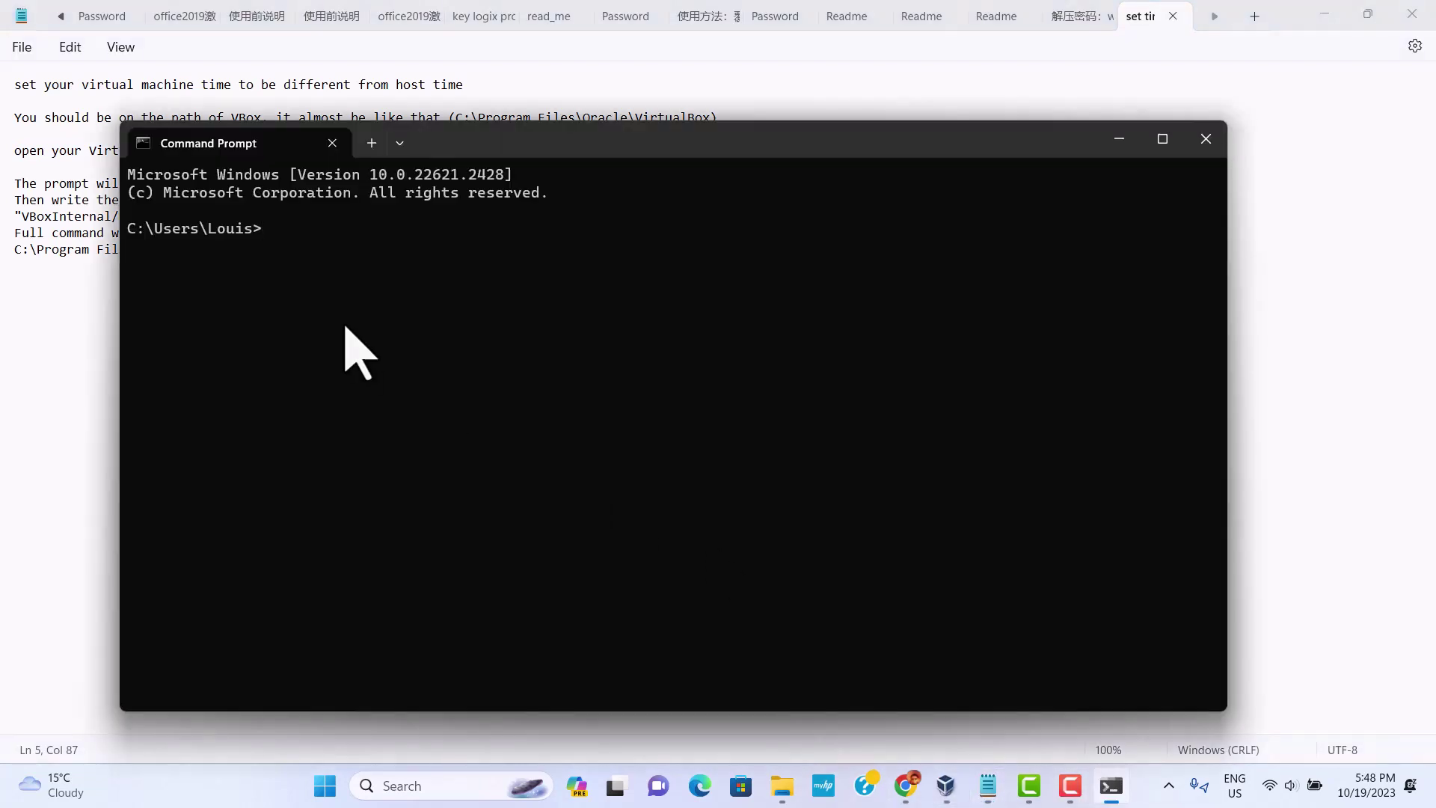
type("cd")
key("ctrl+v")
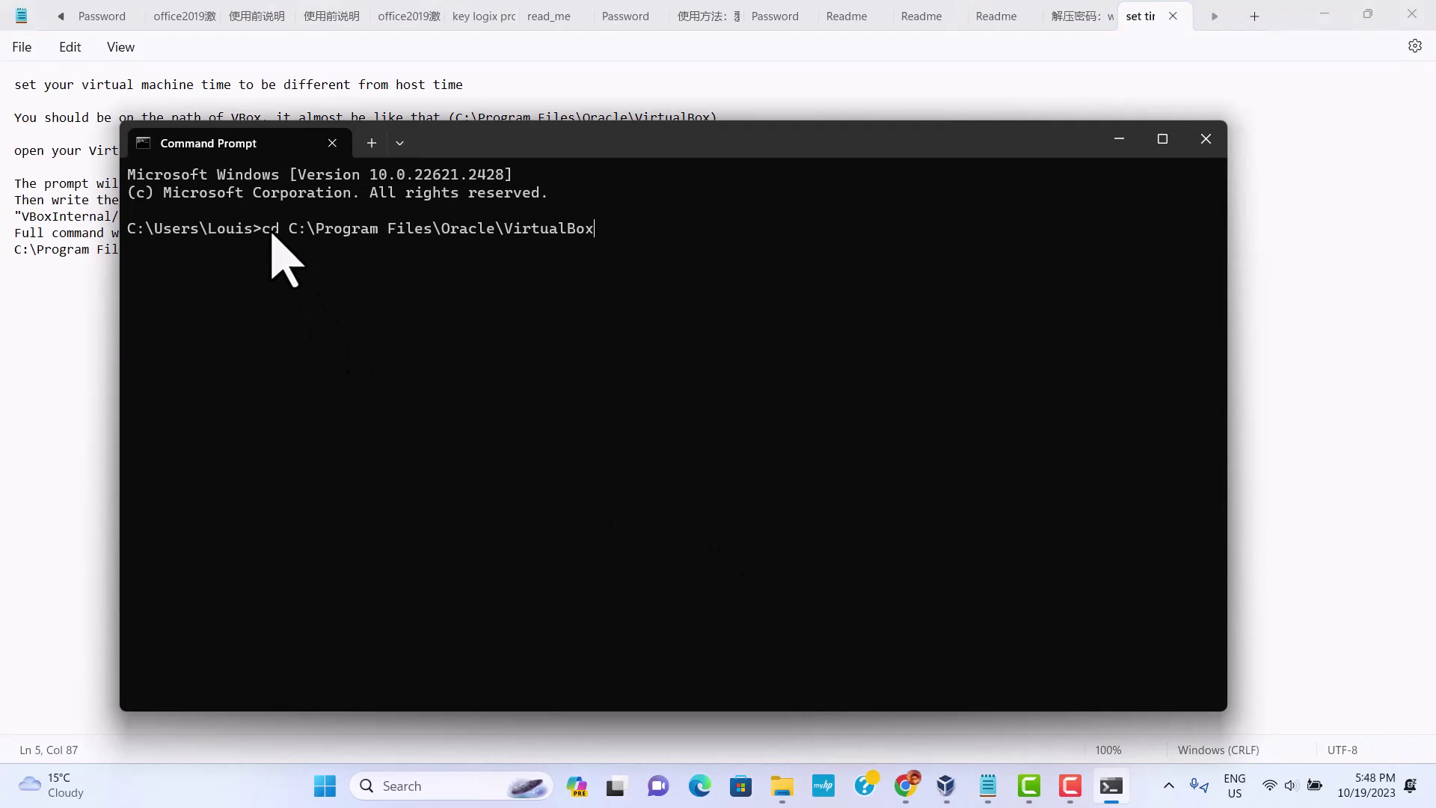
key("Return")
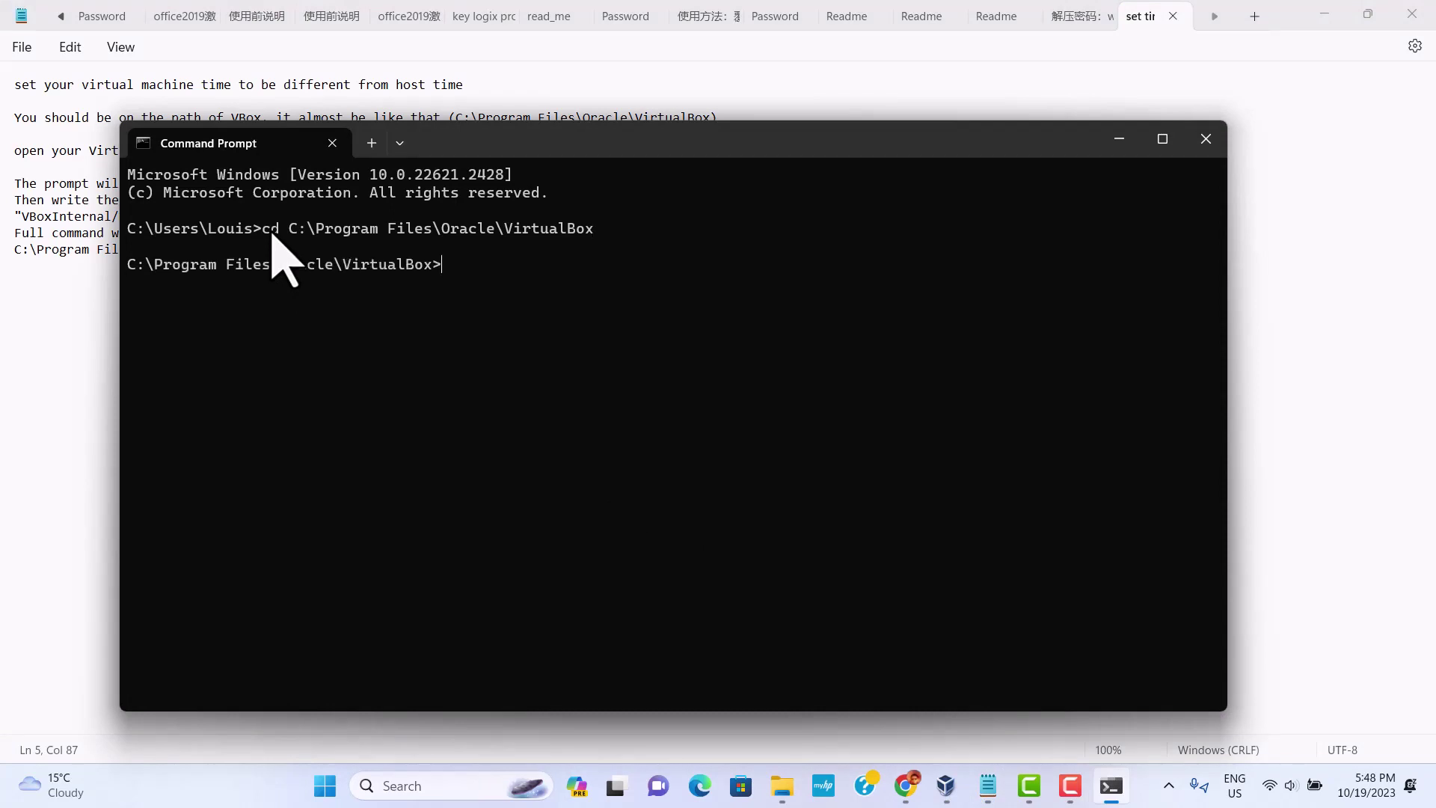
left_click(16, 464)
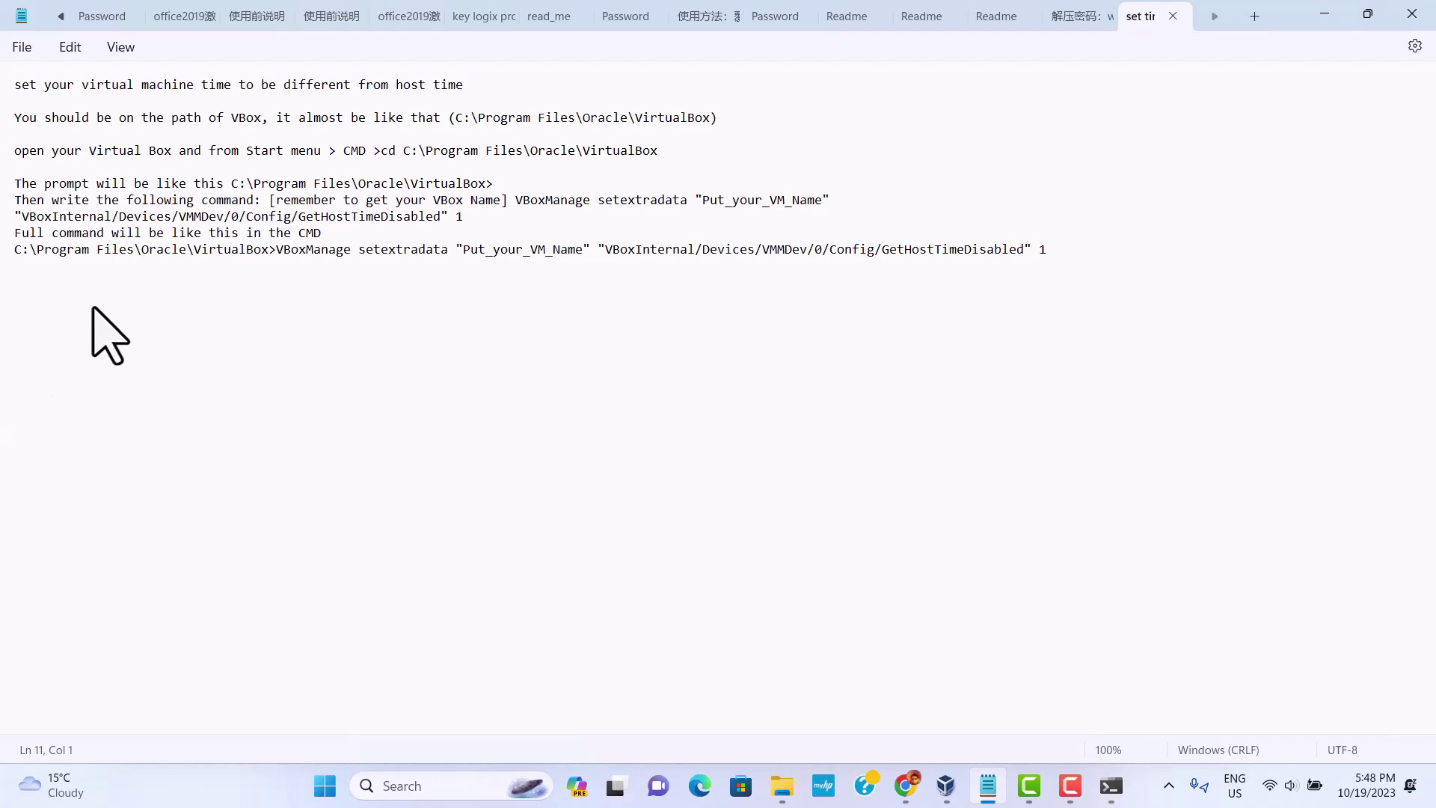
Step: Duplicate the full VBoxManage setextradata line onto line 16 of the notes
key("End")
left_click_drag(6, 266, 1061, 289)
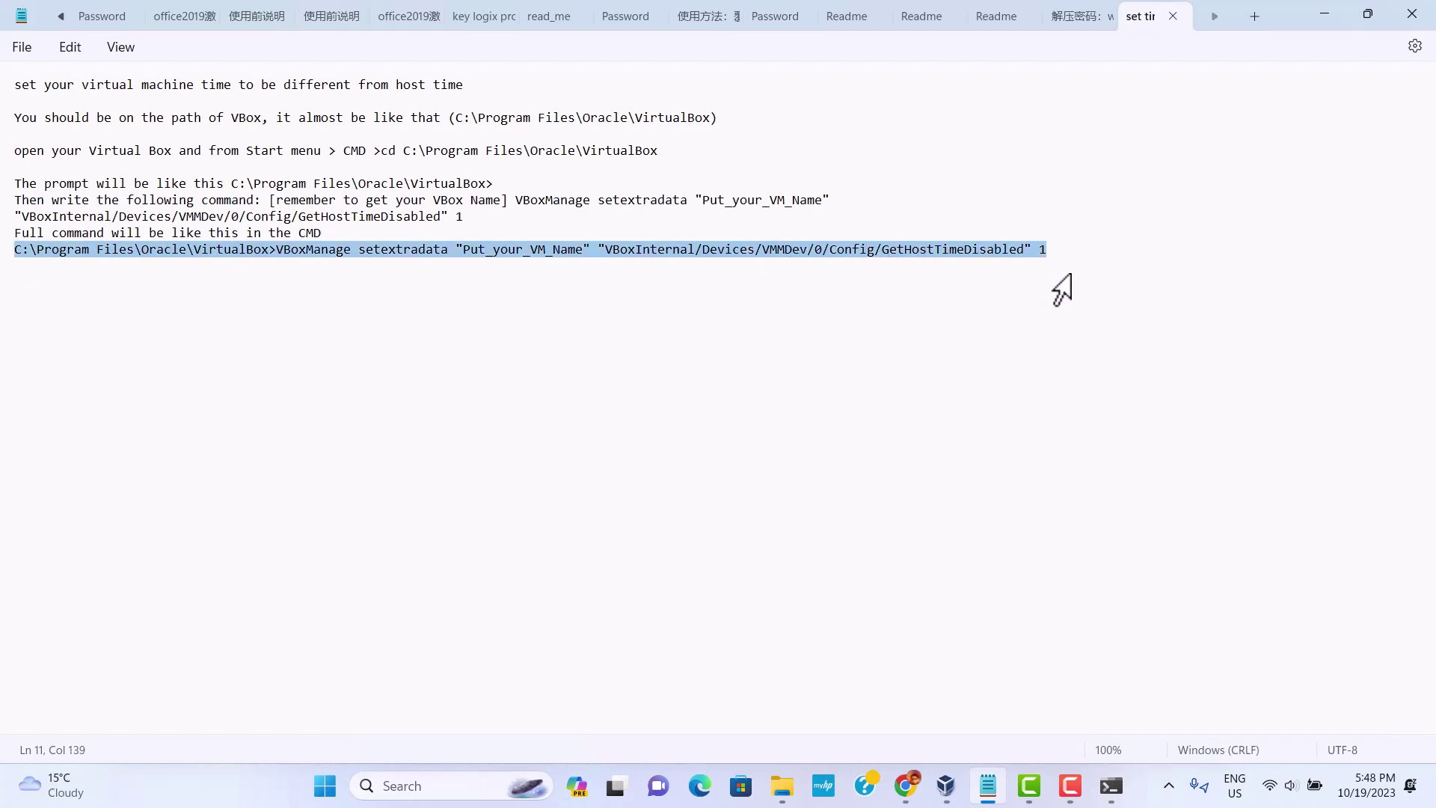
right_click(819, 254)
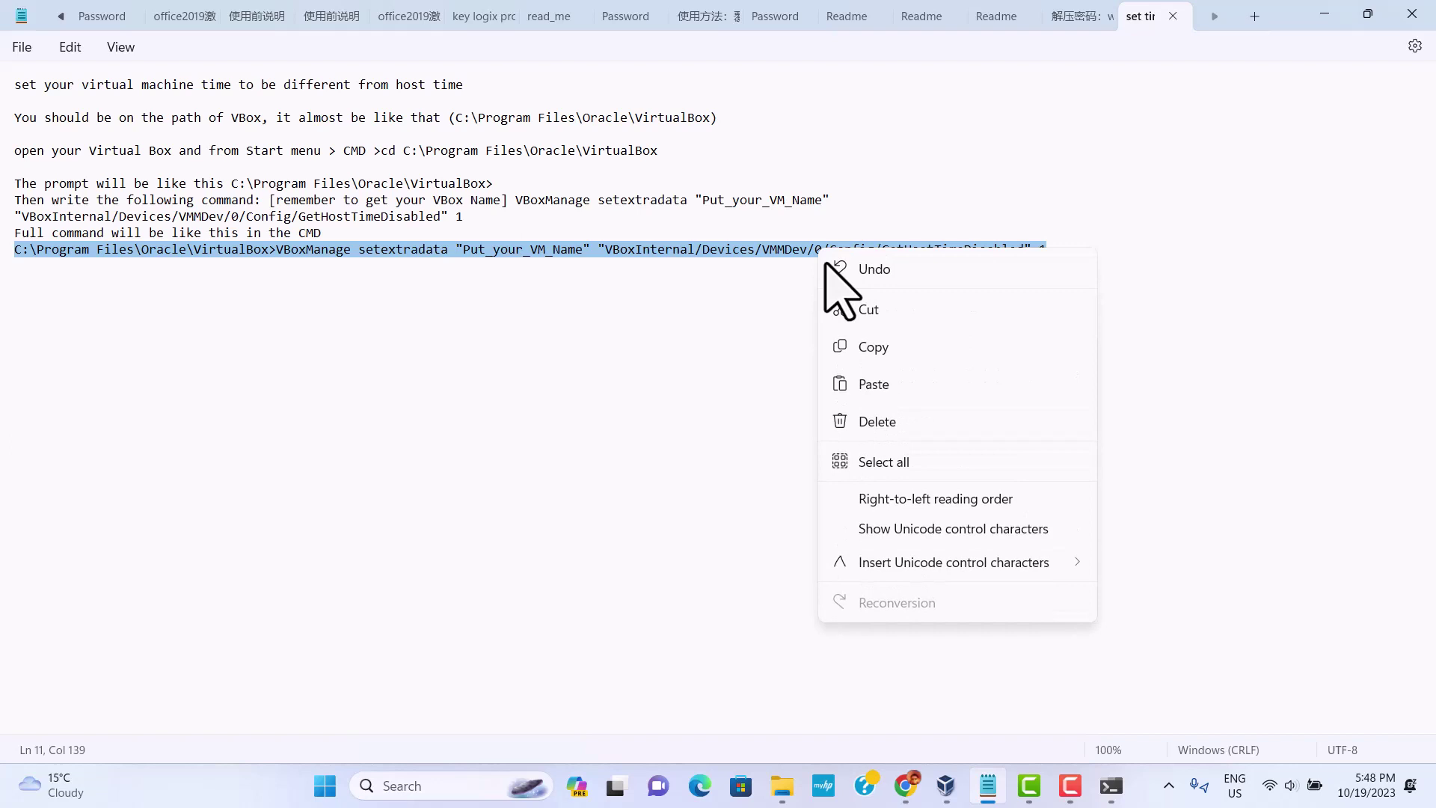
left_click(874, 348)
left_click(1066, 252)
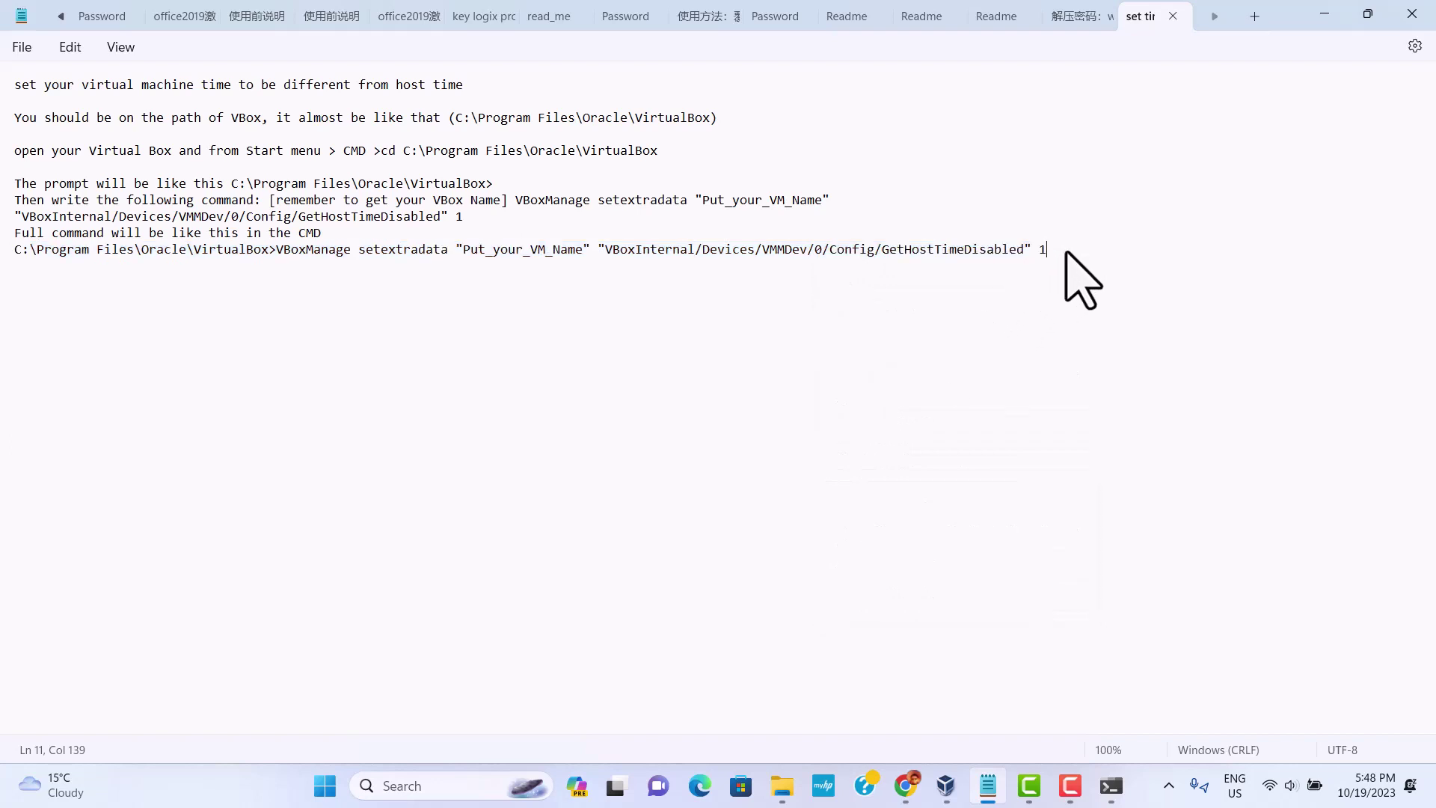
key("Return")
key("Return")
key("Return")
right_click(17, 329)
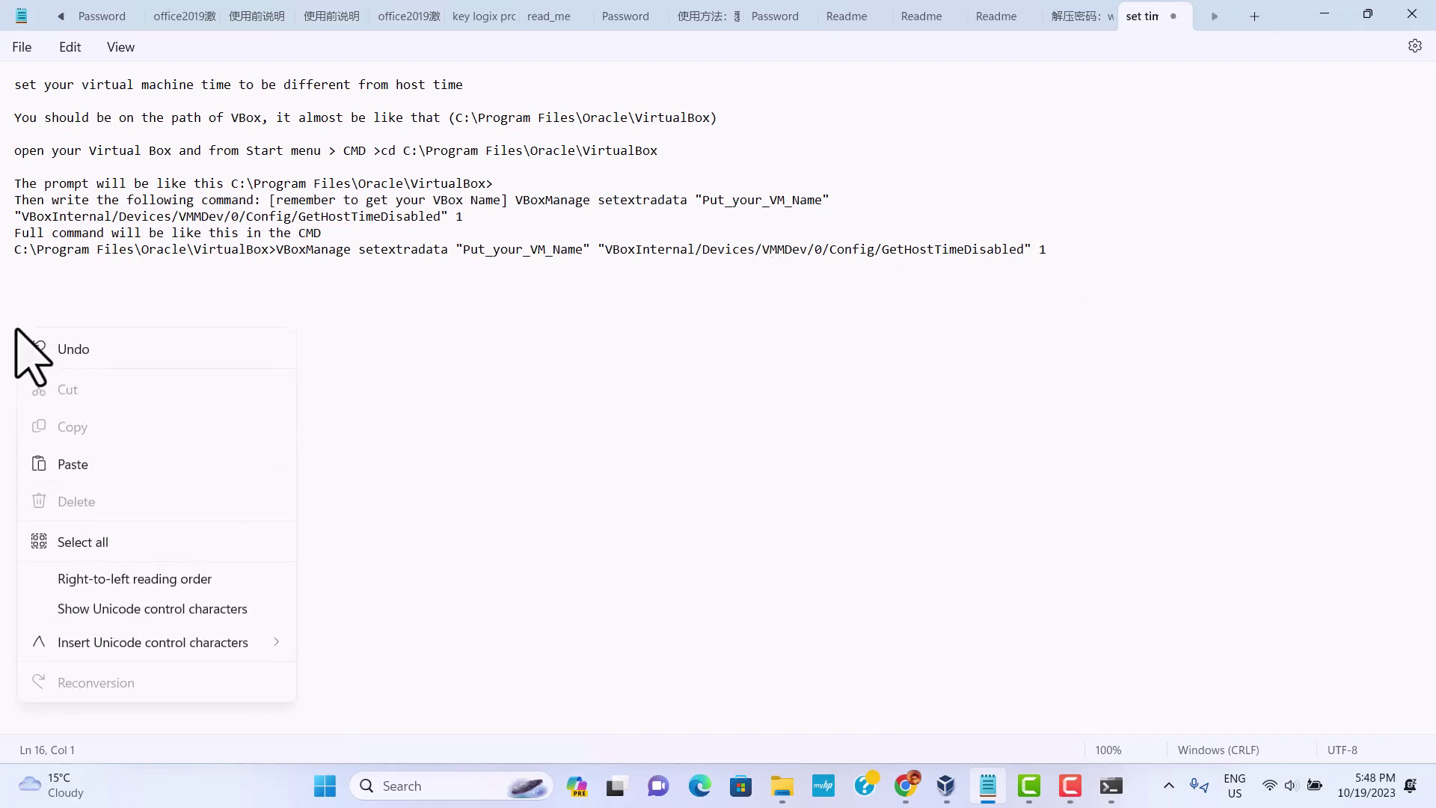
left_click(99, 470)
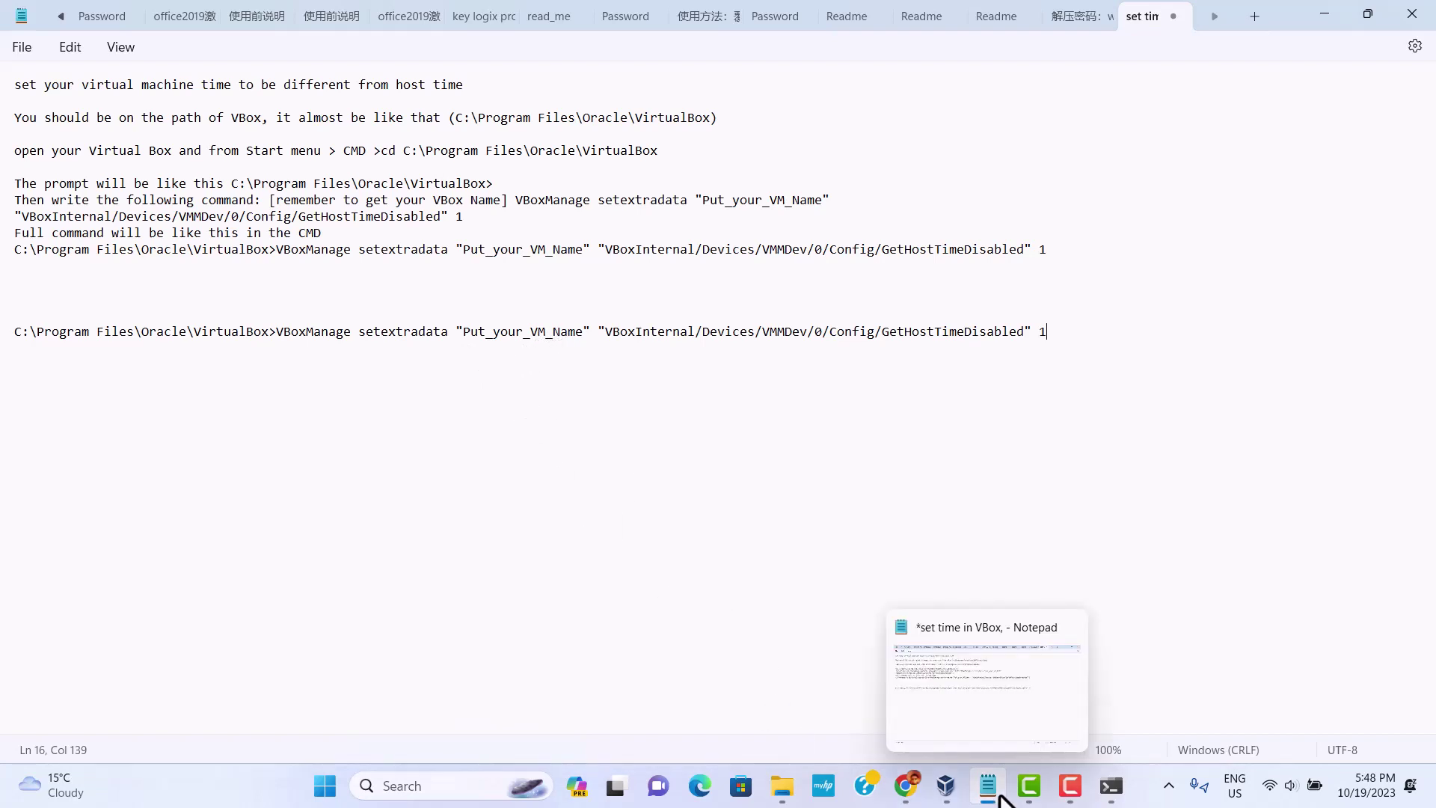
mouse_move(946, 786)
left_click(882, 741)
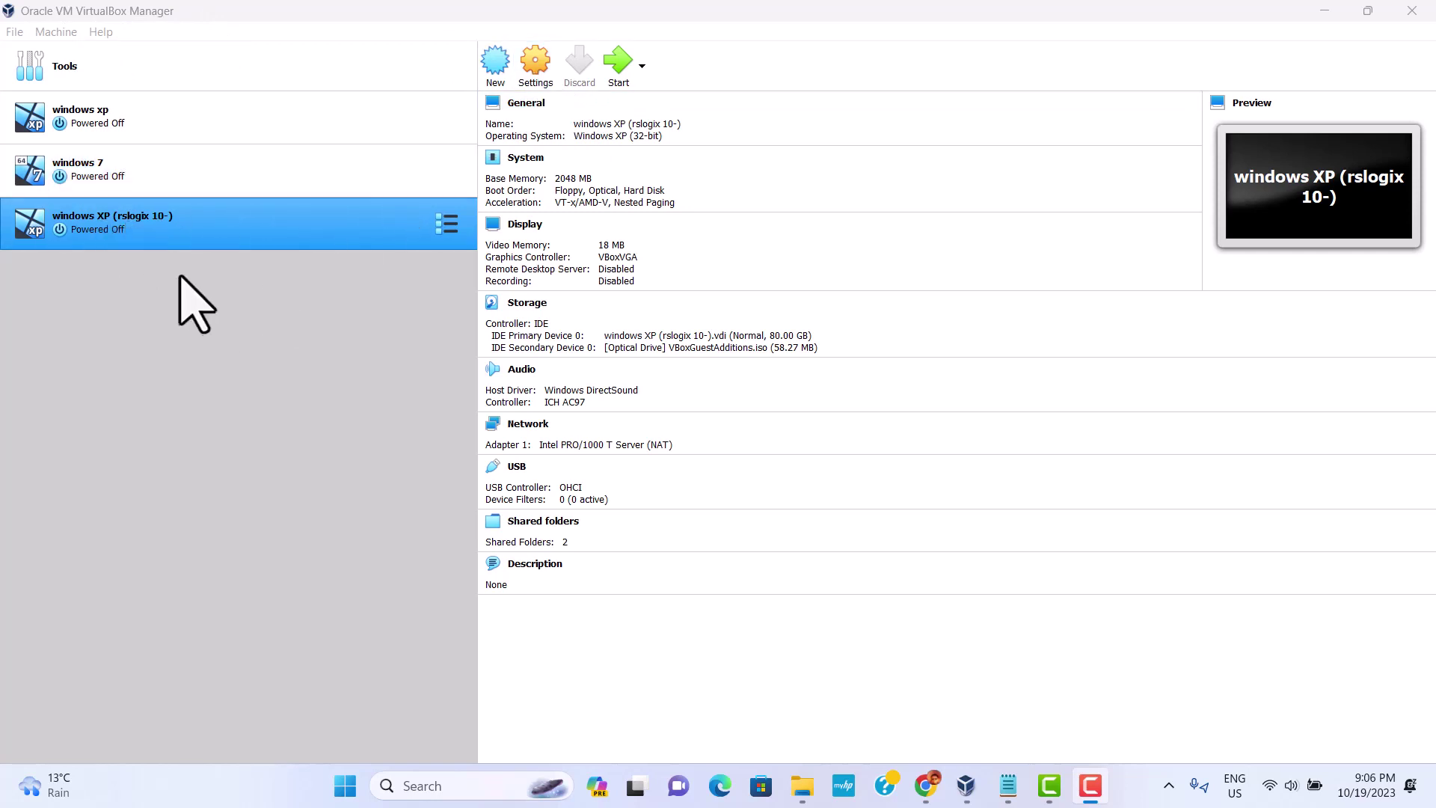
Step: Check the VM's full name 'windows XP (rslogix 10-)' in its Settings, then close them
left_click(535, 84)
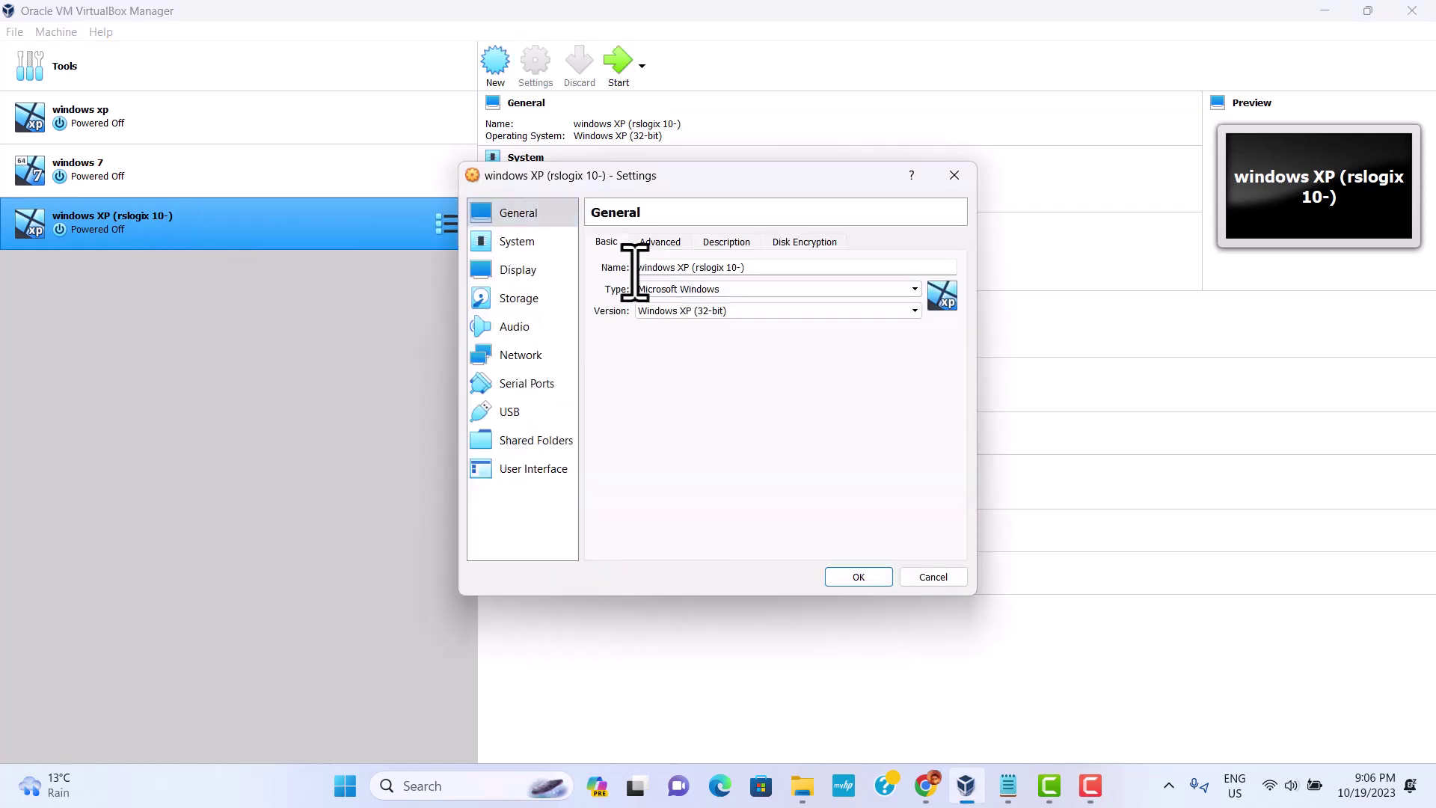
mouse_move(639, 269)
left_mouse_down()
mouse_move(745, 270)
mouse_move(748, 282)
left_mouse_up()
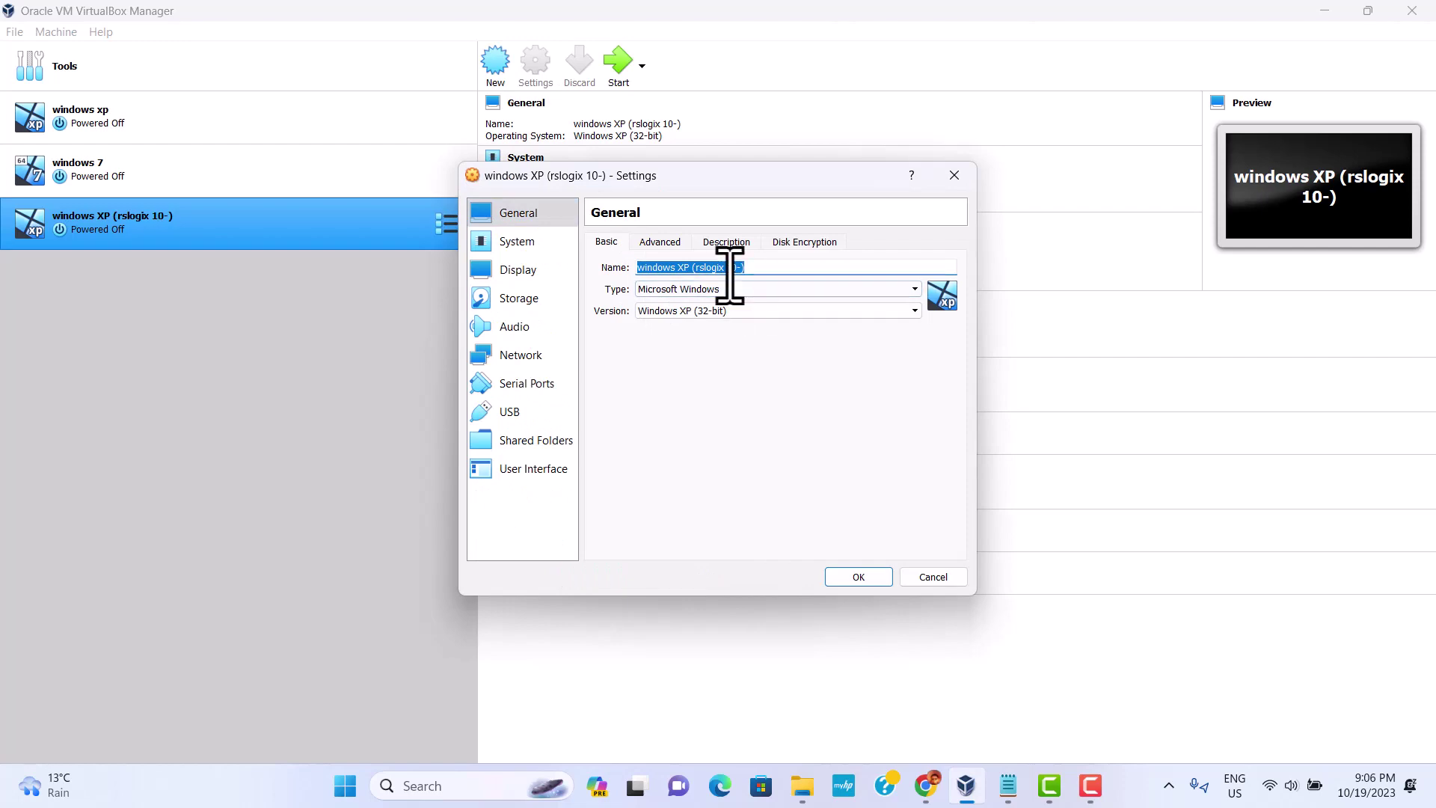
left_click(857, 576)
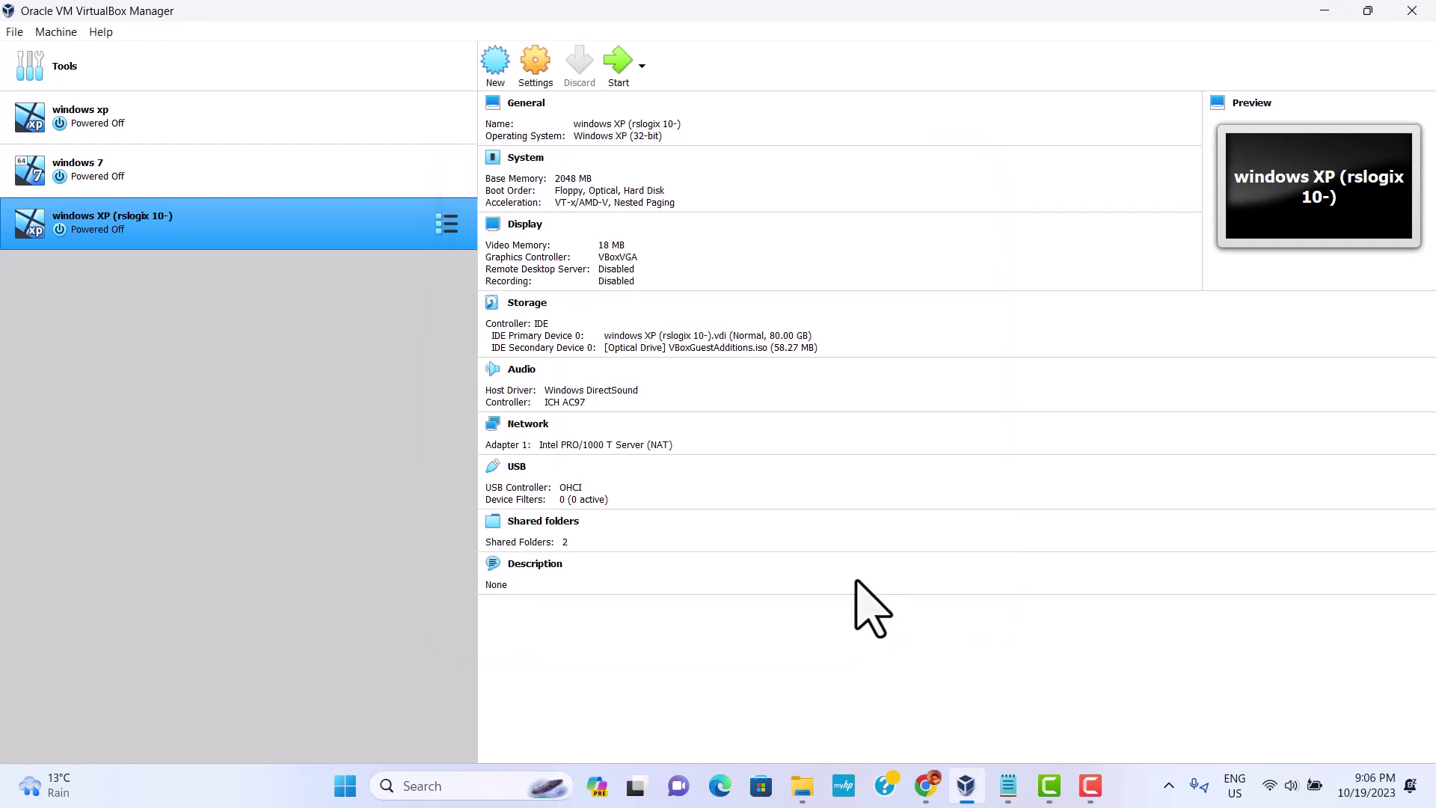
left_click(1007, 791)
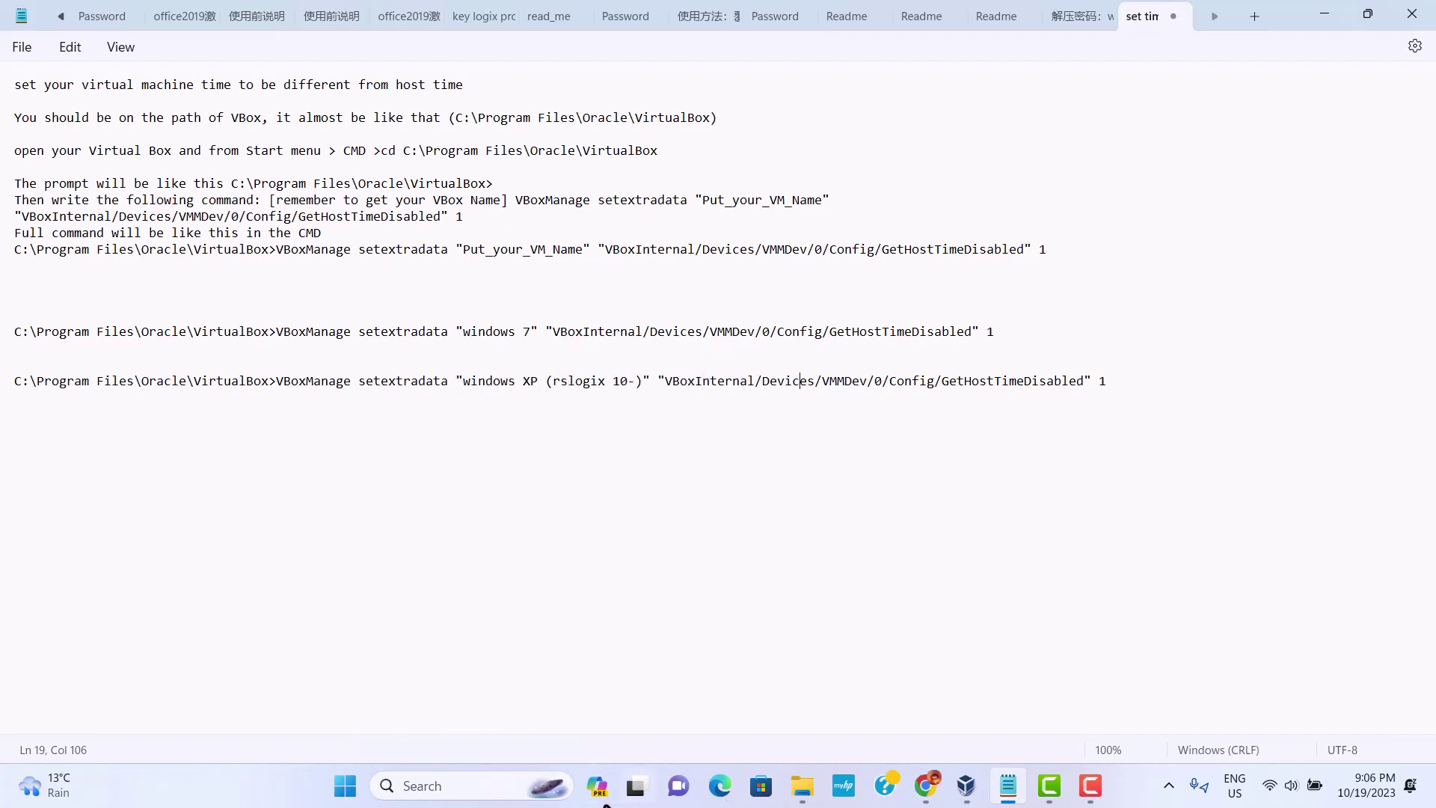
Step: Search Windows for cmd and launch Command Prompt
left_click(515, 783)
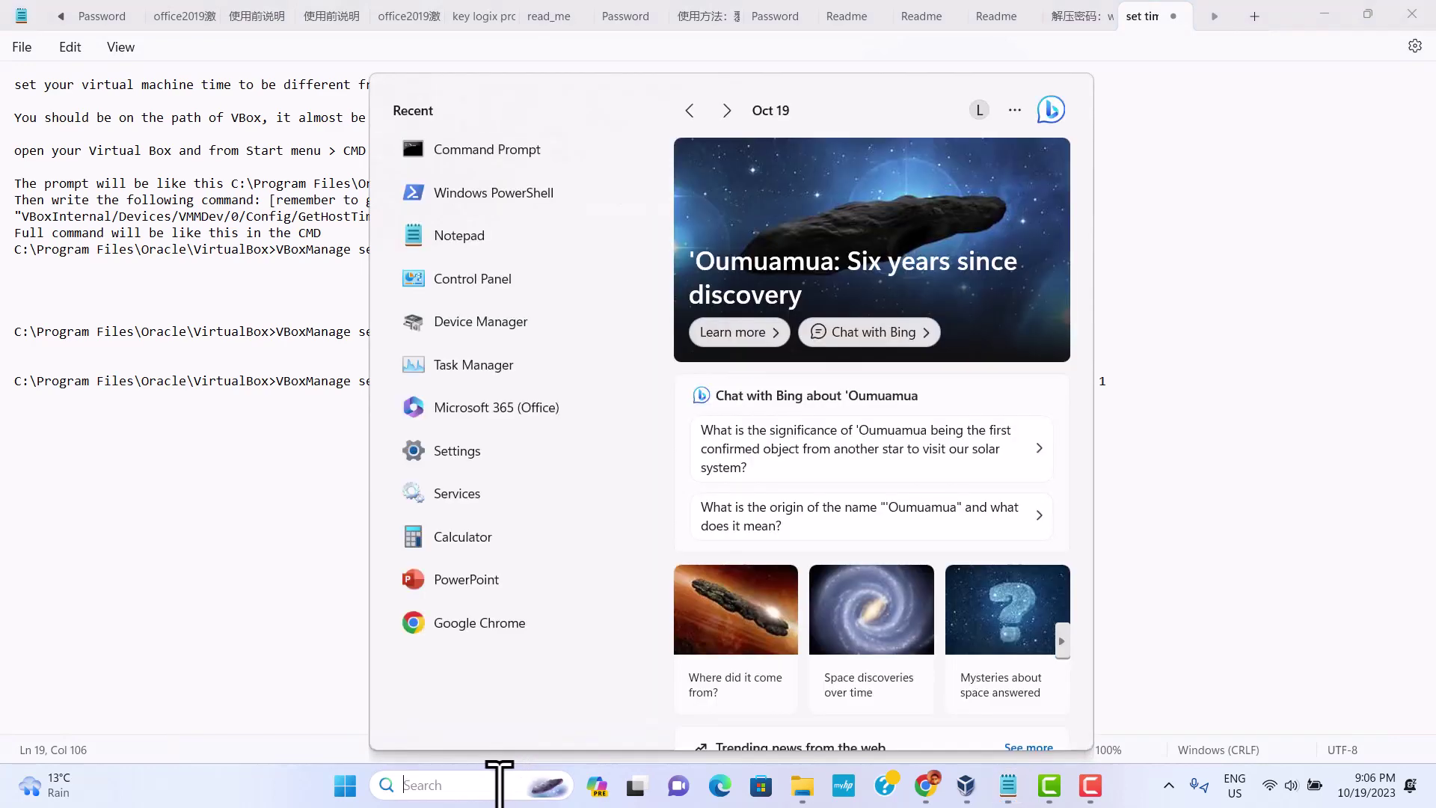
type("control Panelcmd")
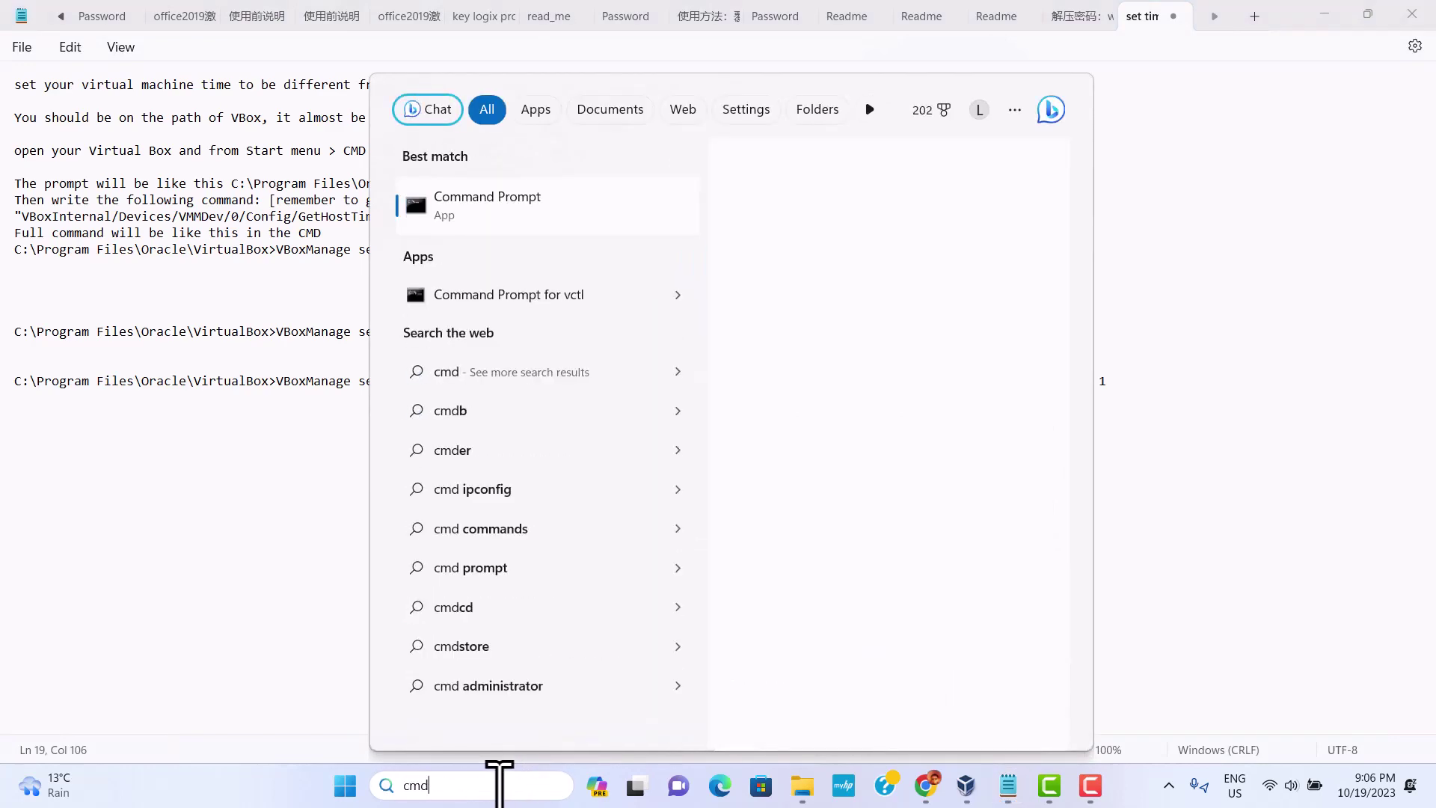
key("Return")
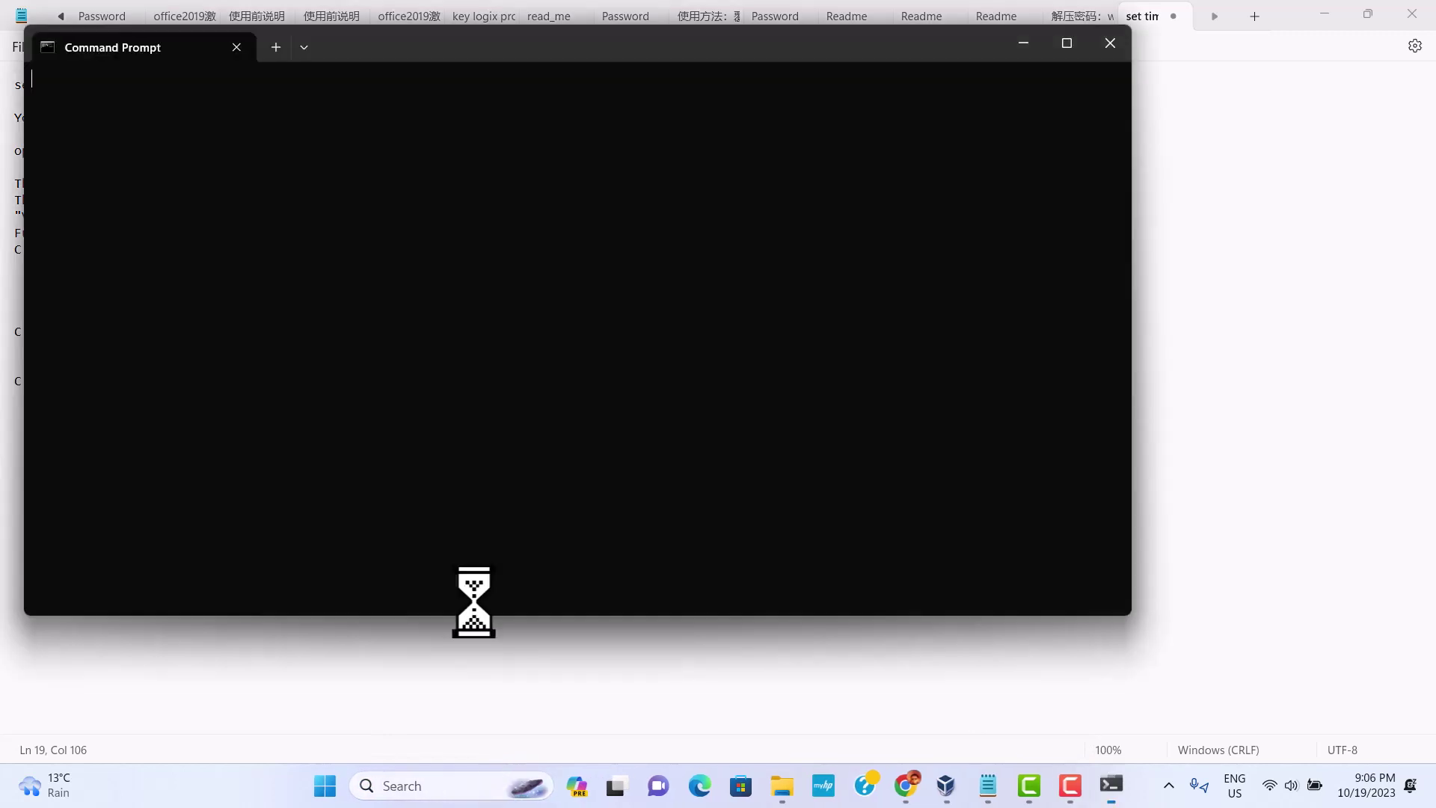
Step: Move the new console aside and run the copied 'cd C:\Program Files\Oracle\VirtualBox' command
left_click_drag(636, 62, 801, 426)
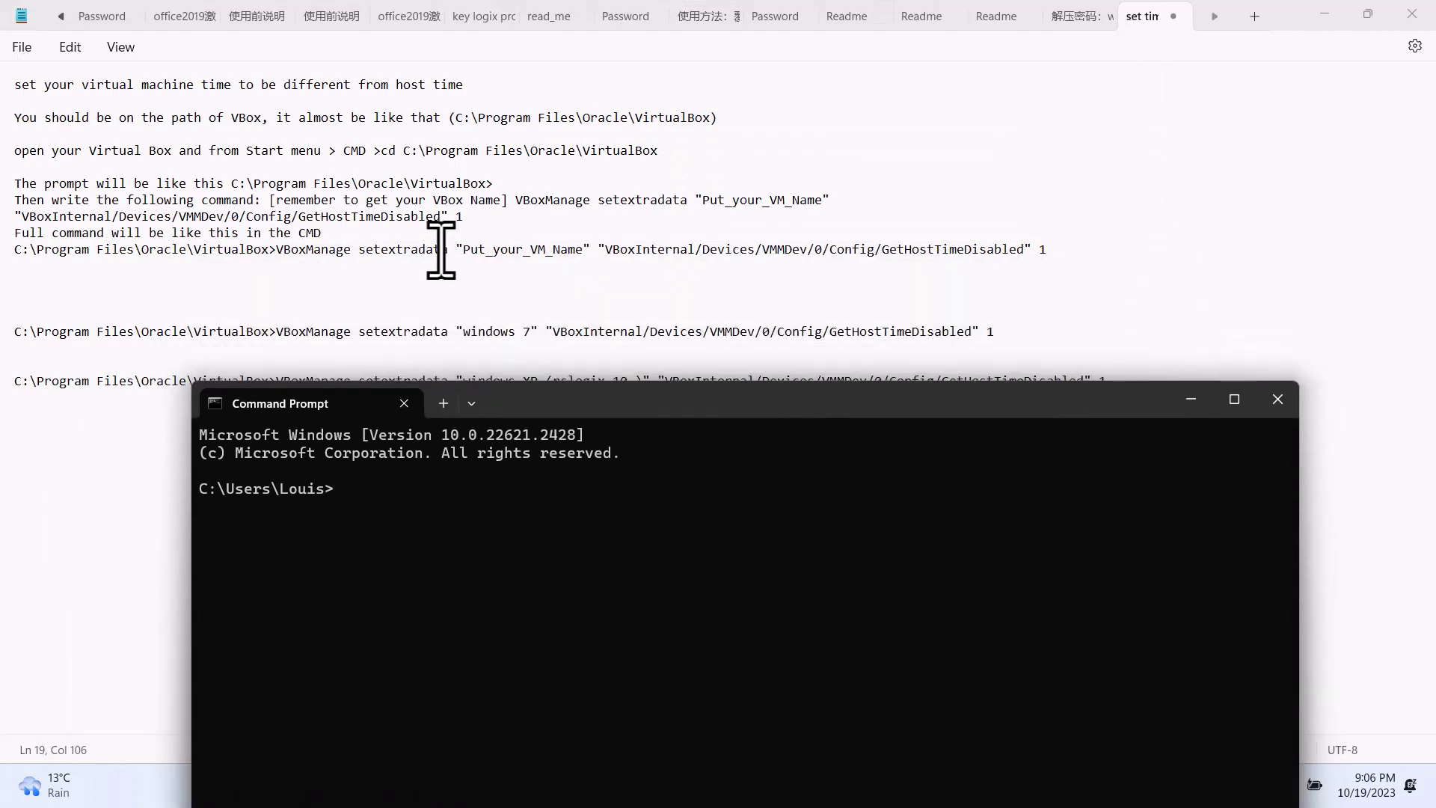
left_click(378, 156)
left_click_drag(377, 156, 625, 173)
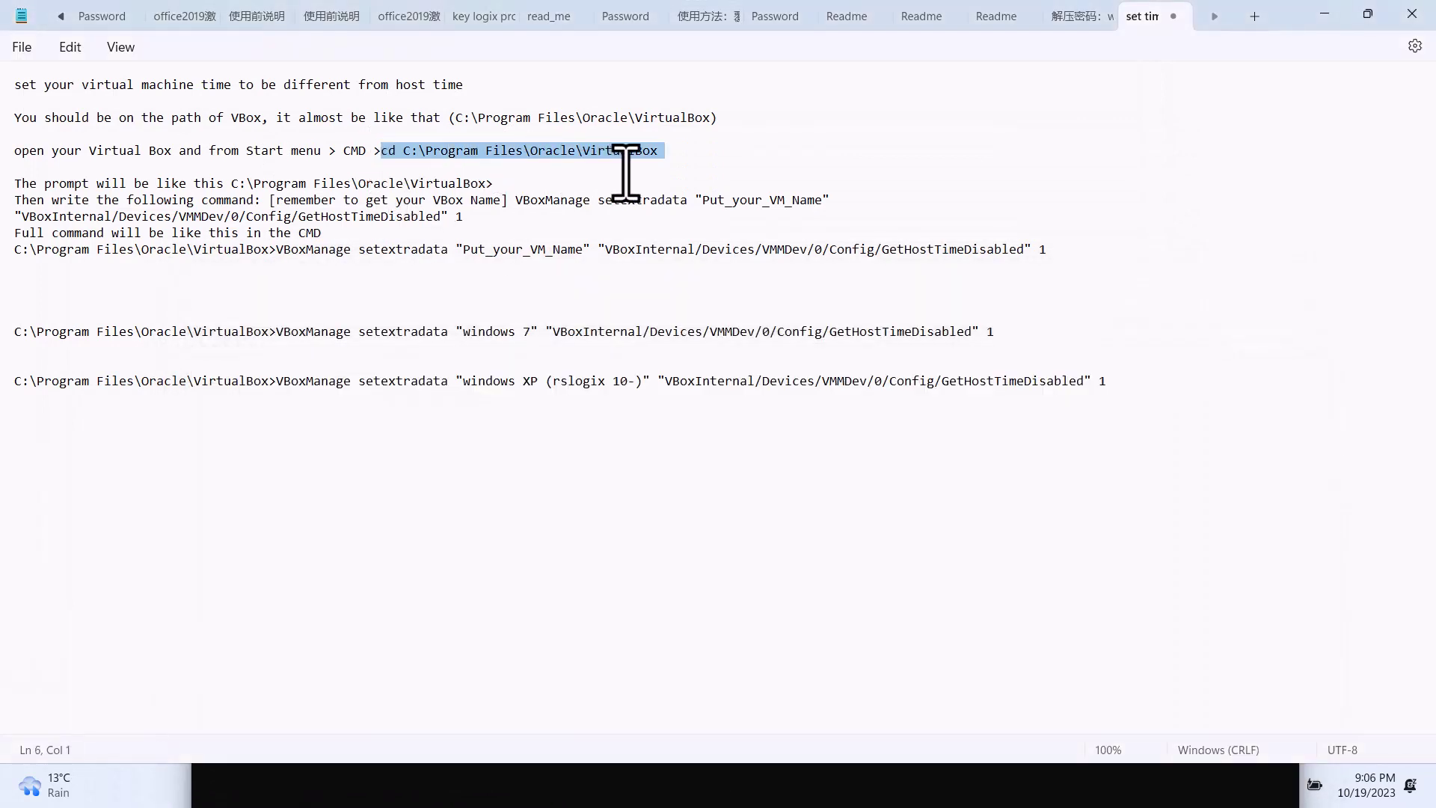
right_click(570, 155)
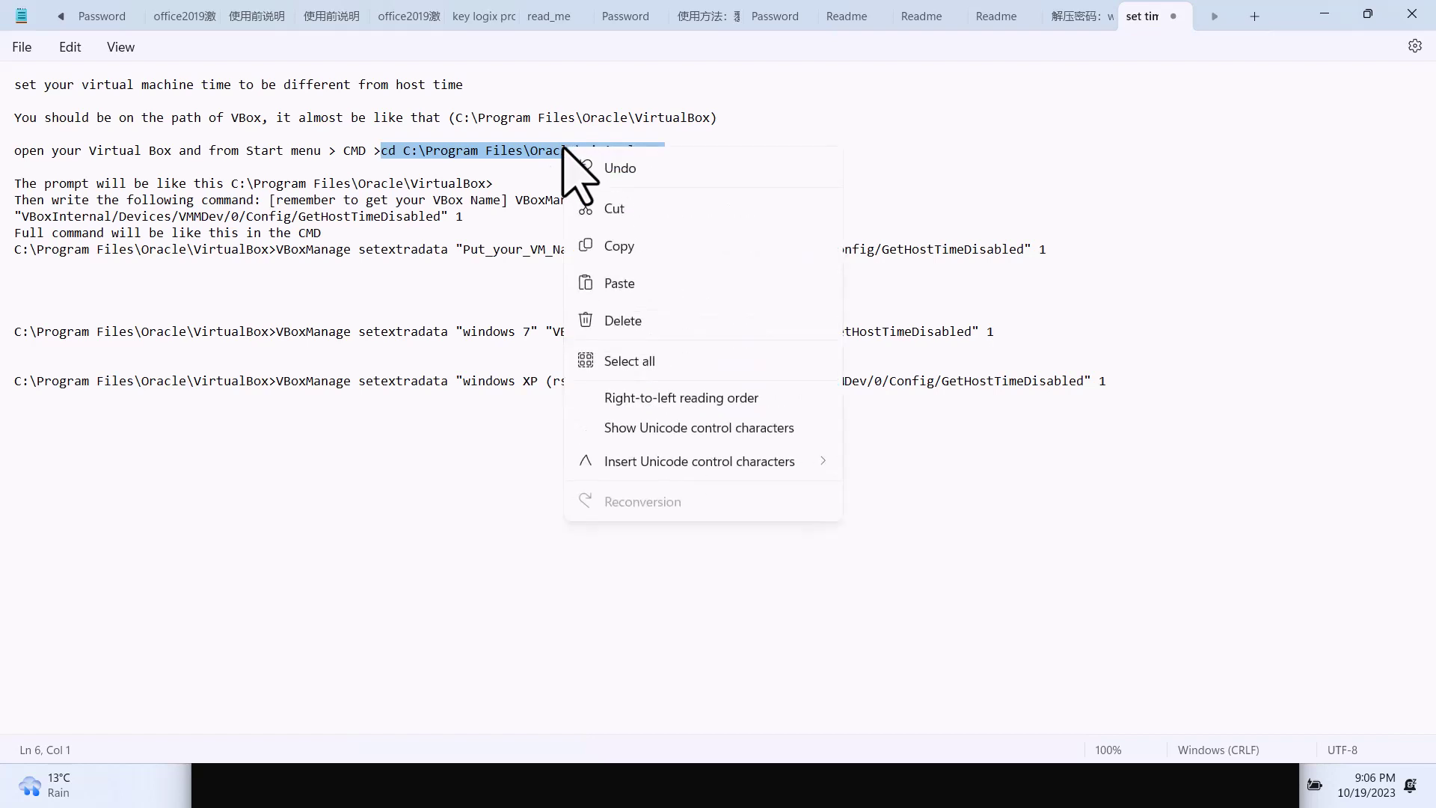
left_click(625, 250)
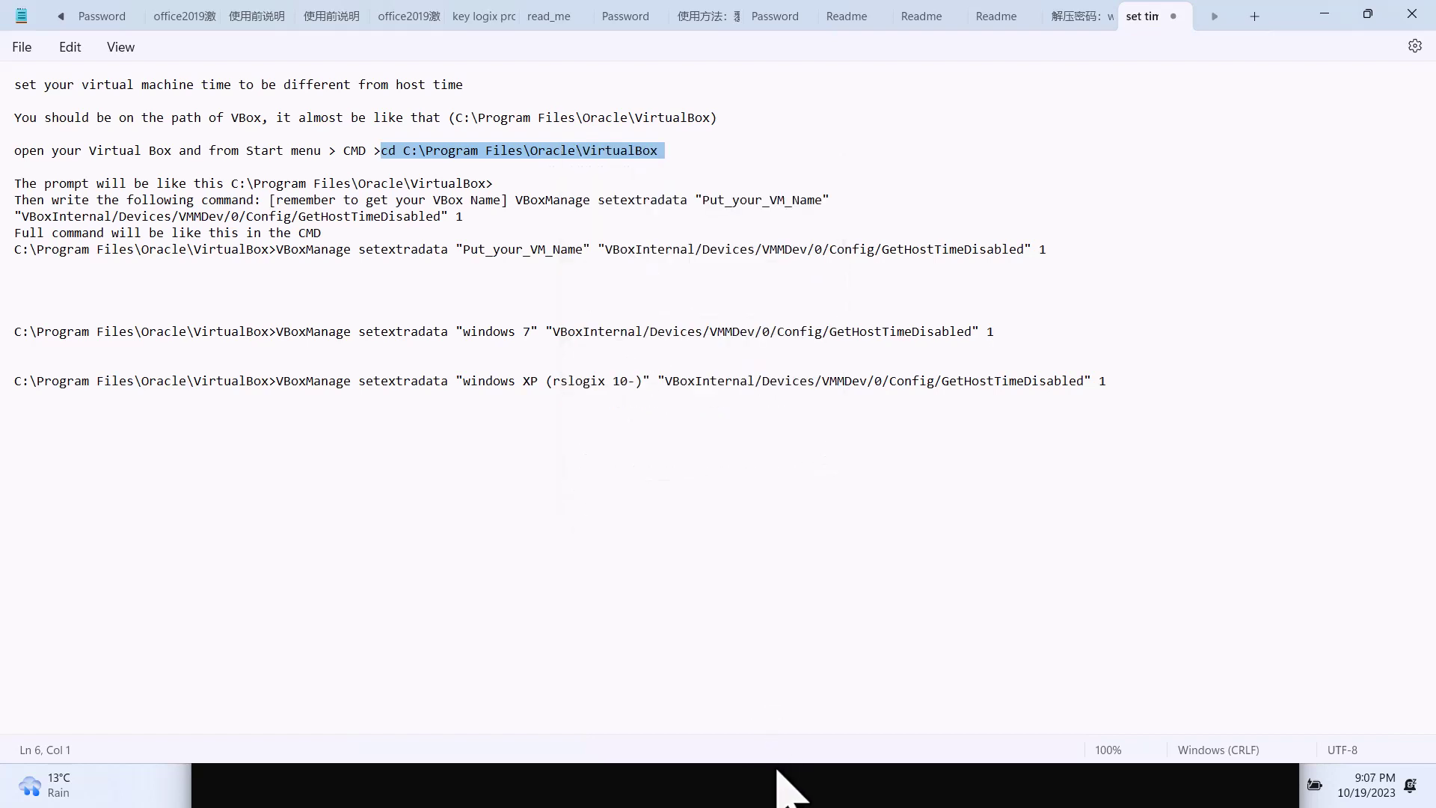
left_click(795, 785)
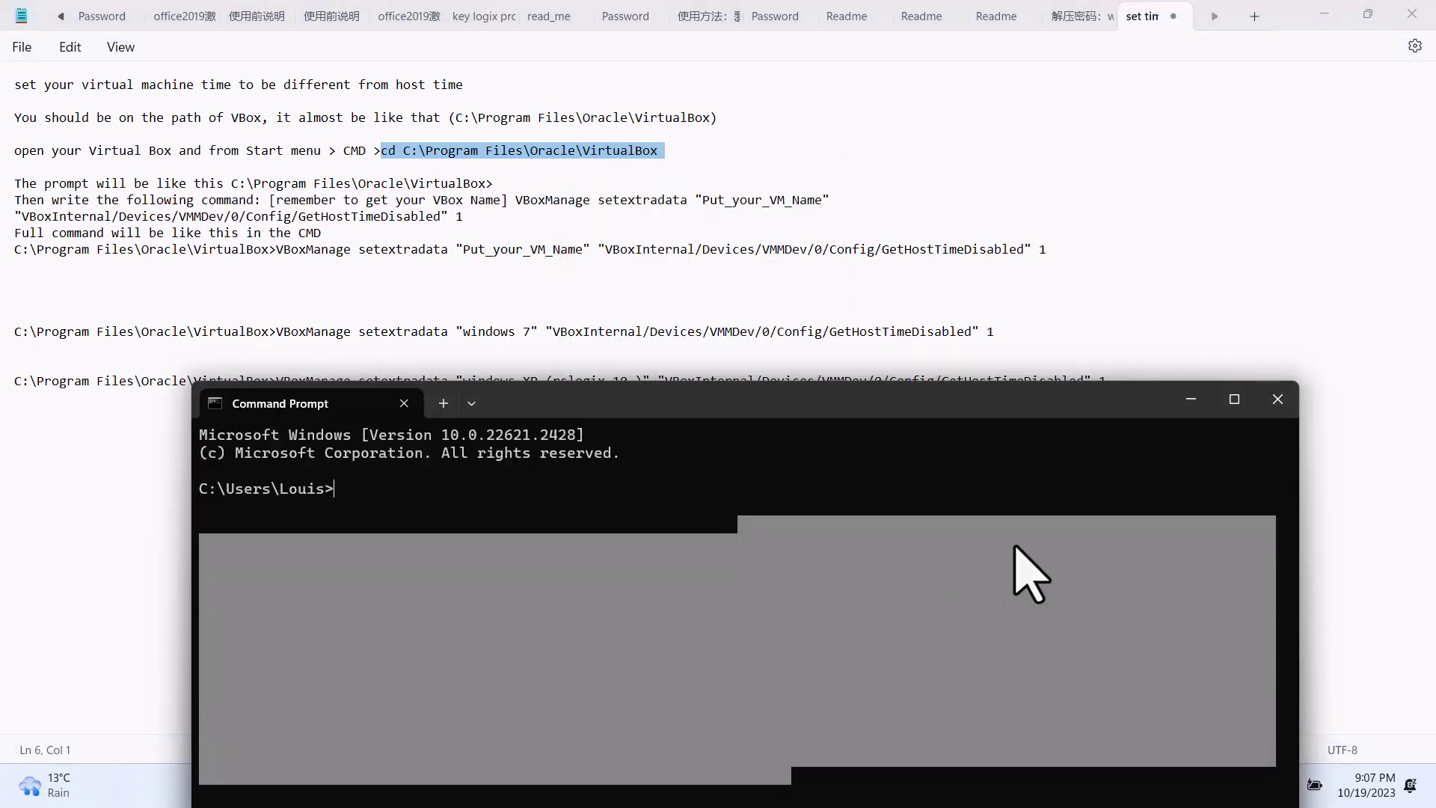
type("cd C:\\Program Files\\Oracle\\VirtualBox")
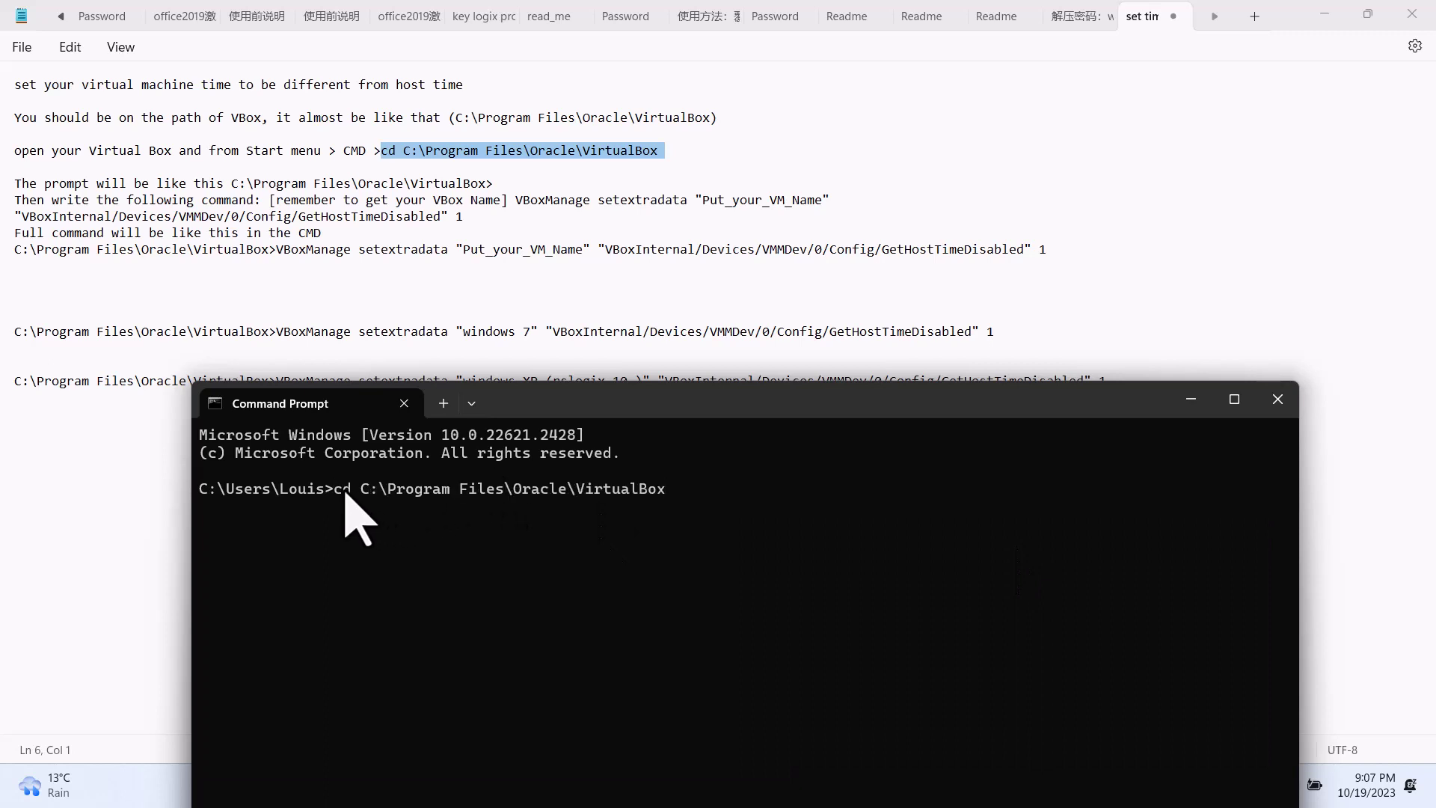
key("Return")
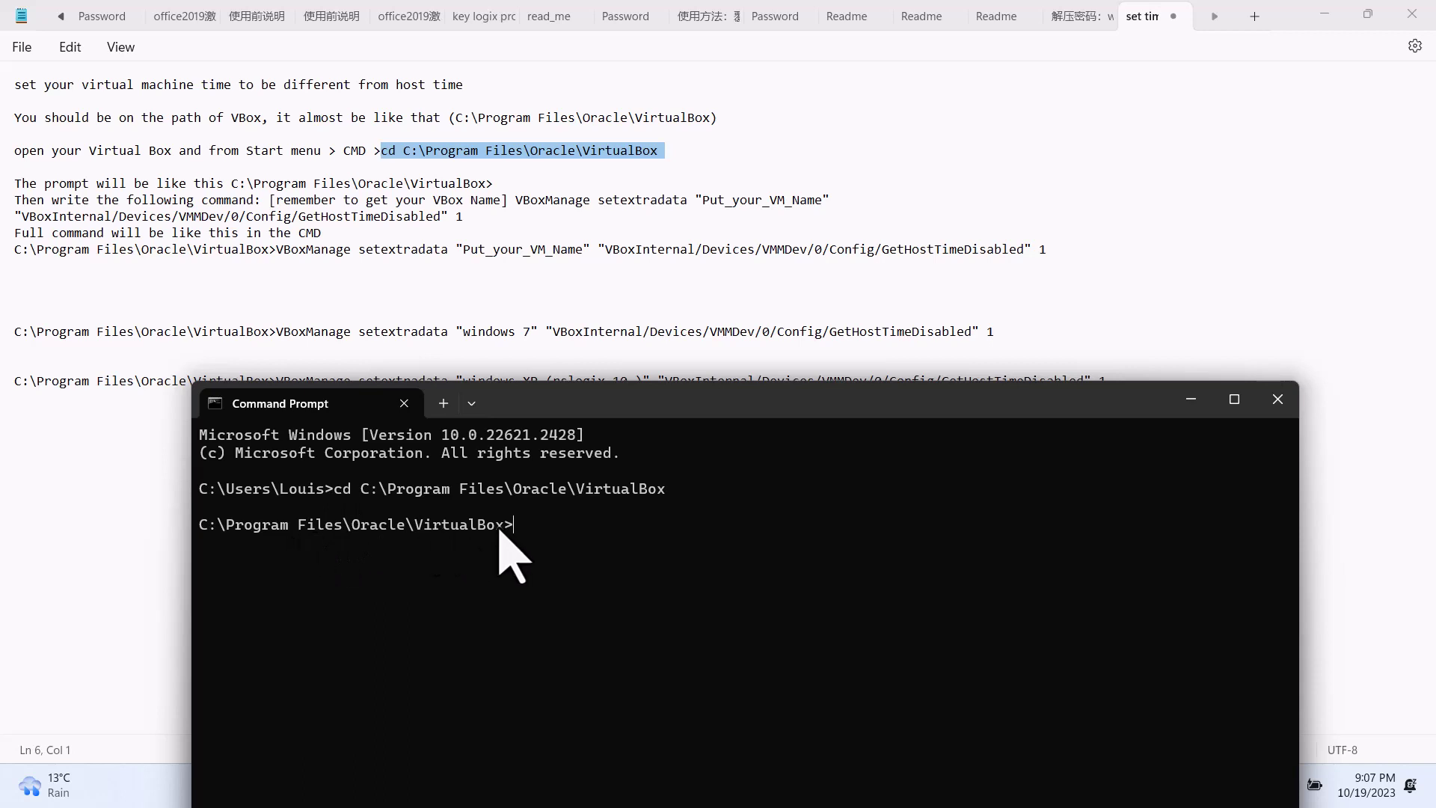
Step: Run VBoxManage setextradata for 'windows XP (rslogix 10-)' twice, then close the console
left_click(517, 285)
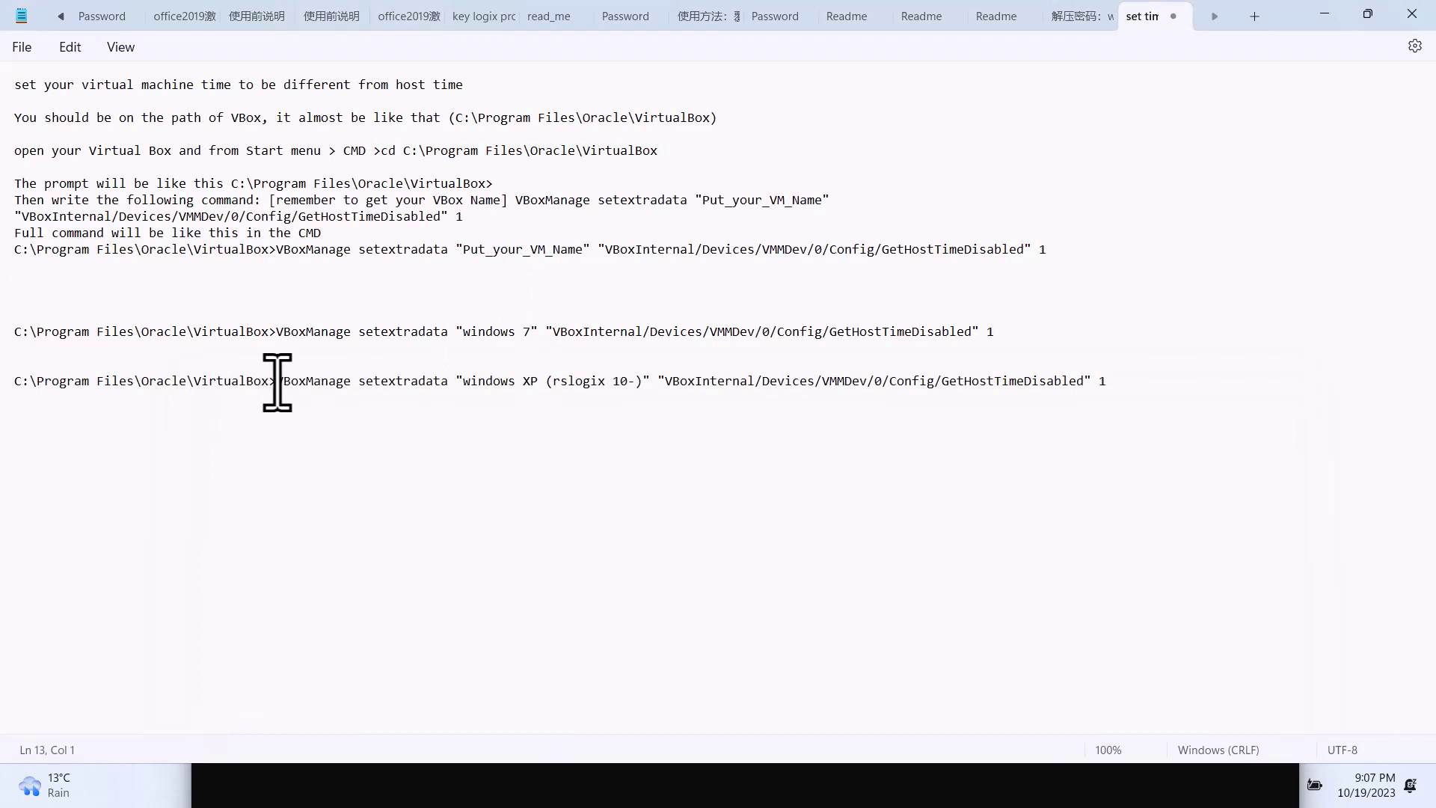
mouse_move(276, 380)
left_mouse_down()
mouse_move(455, 412)
mouse_move(1172, 383)
left_mouse_up()
key("ctrl+c")
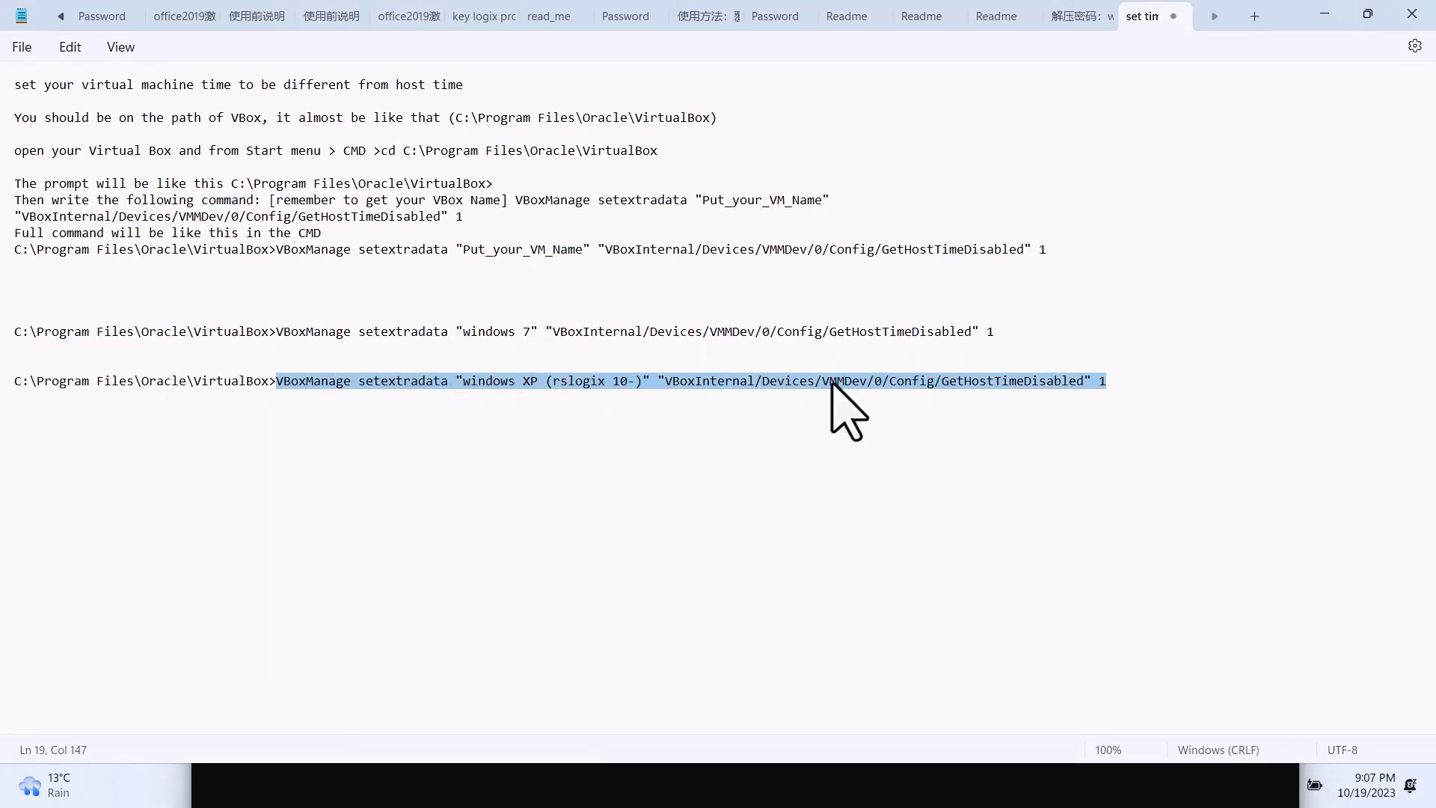
right_click(834, 384)
left_click(885, 483)
left_click(727, 799)
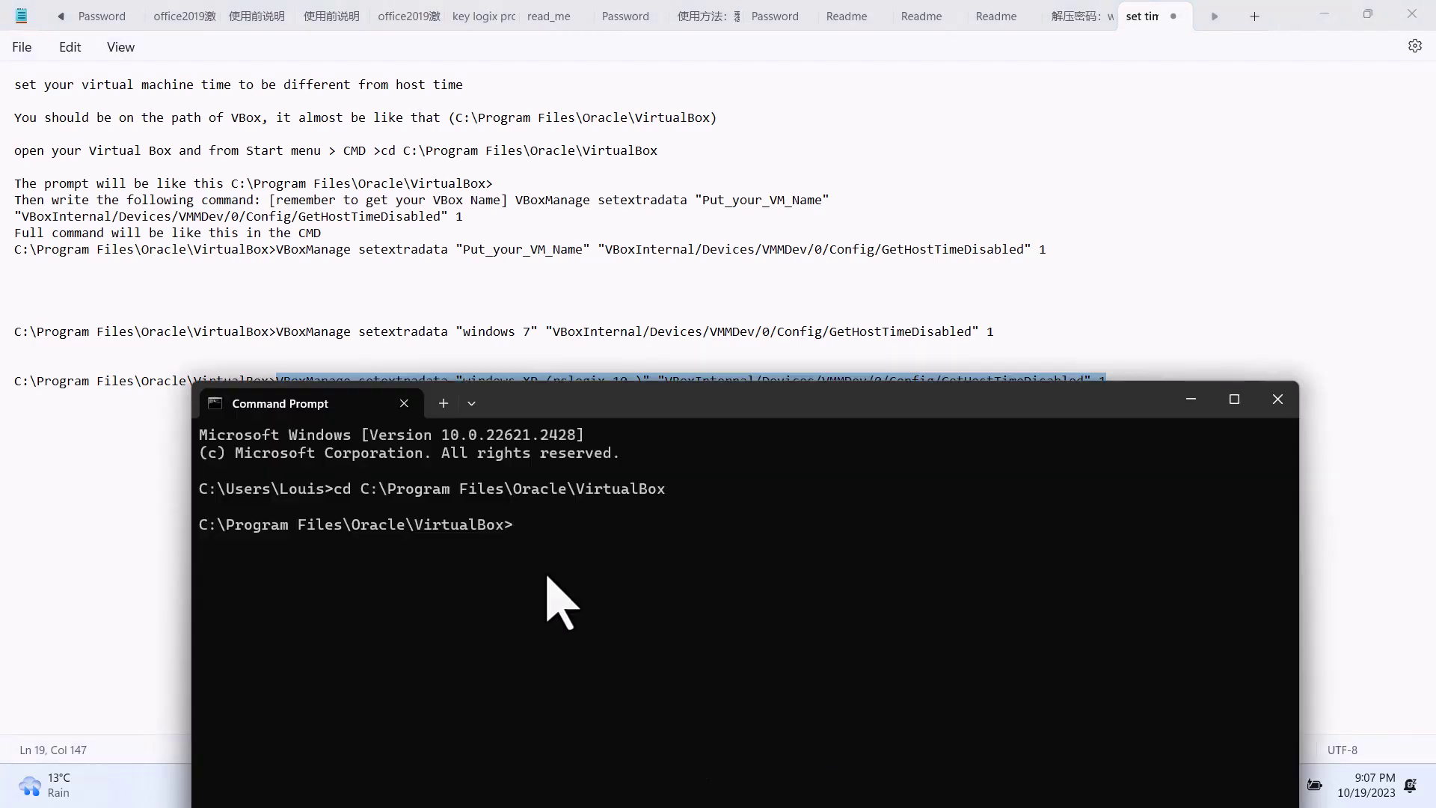
key("ctrl+v")
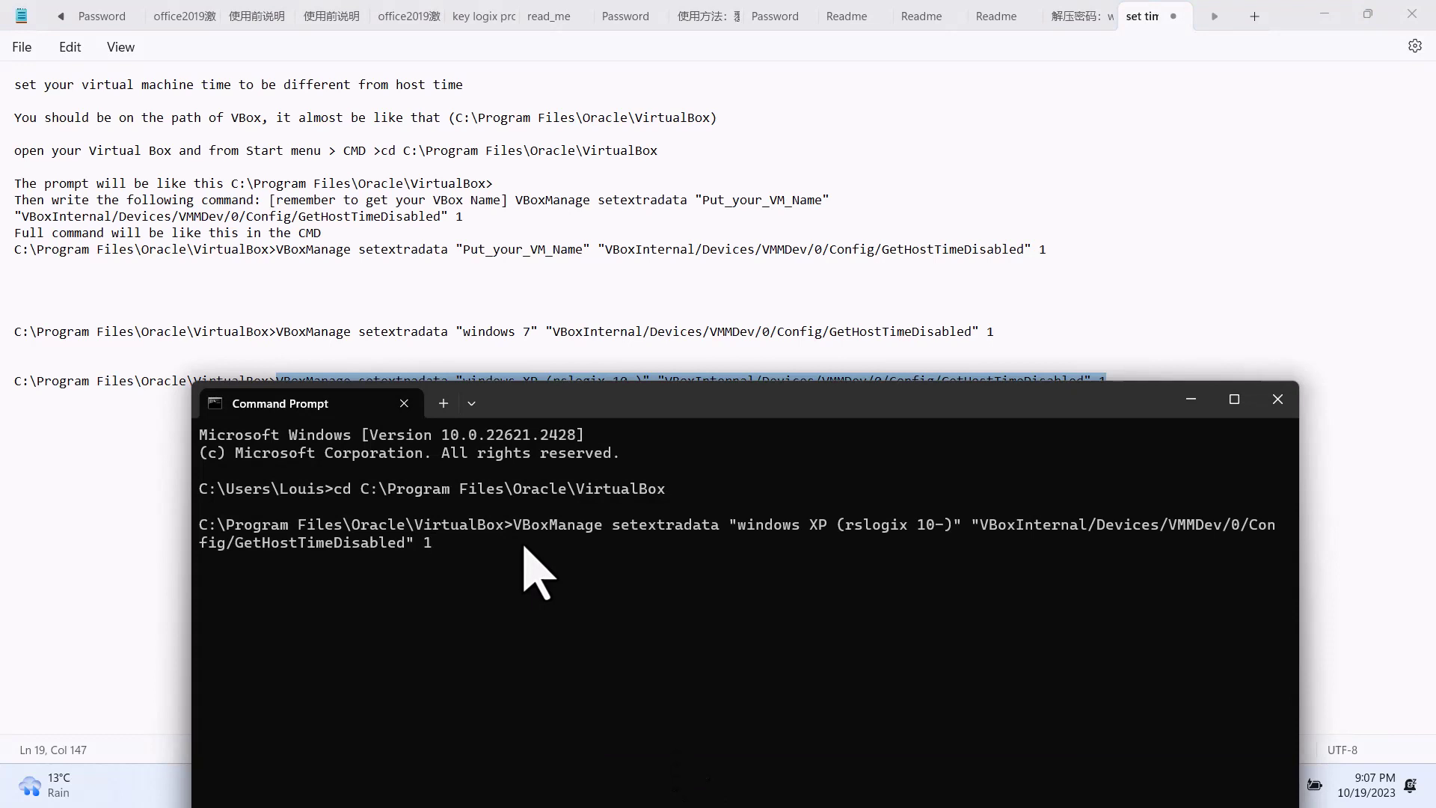
key("Return")
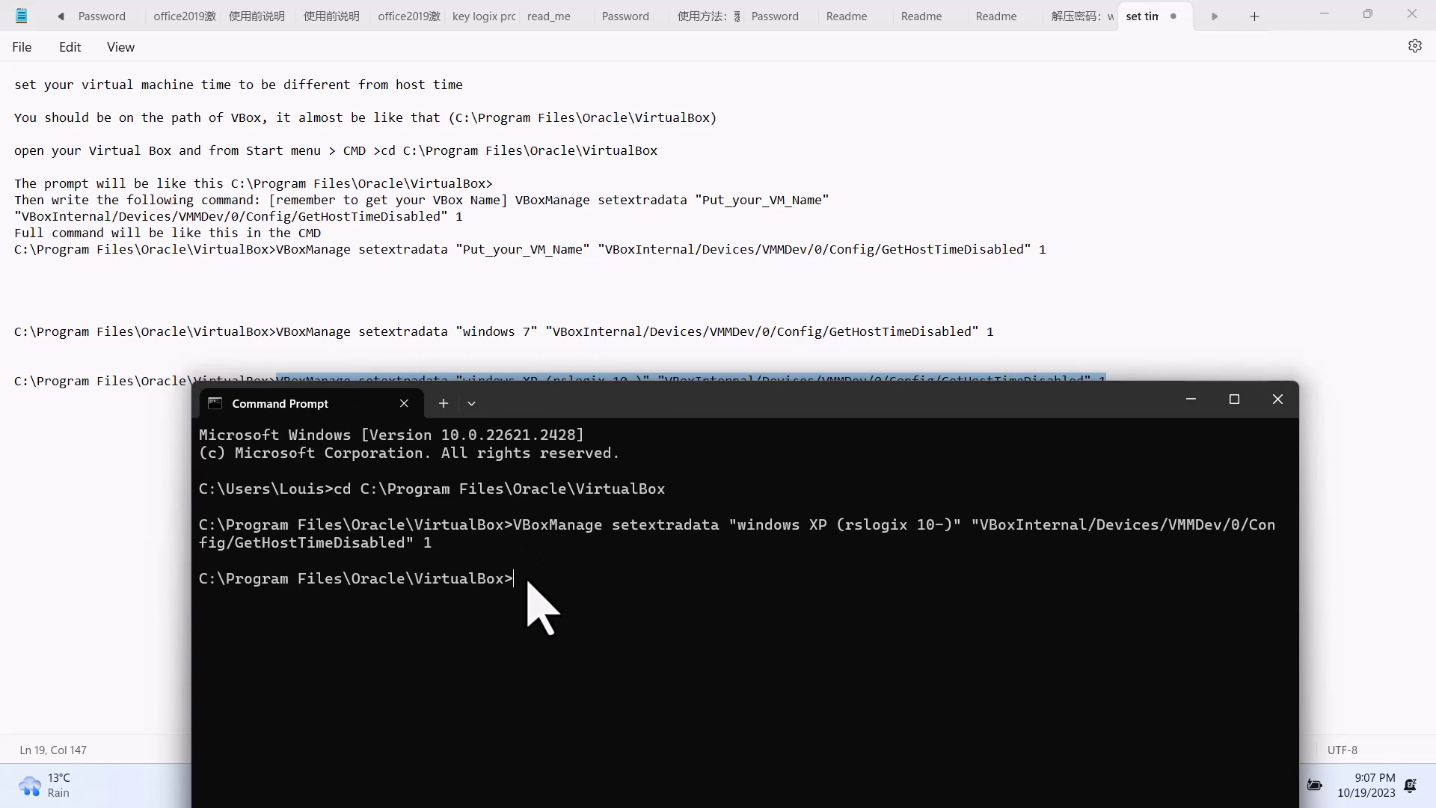
key("ctrl+v")
key("Return")
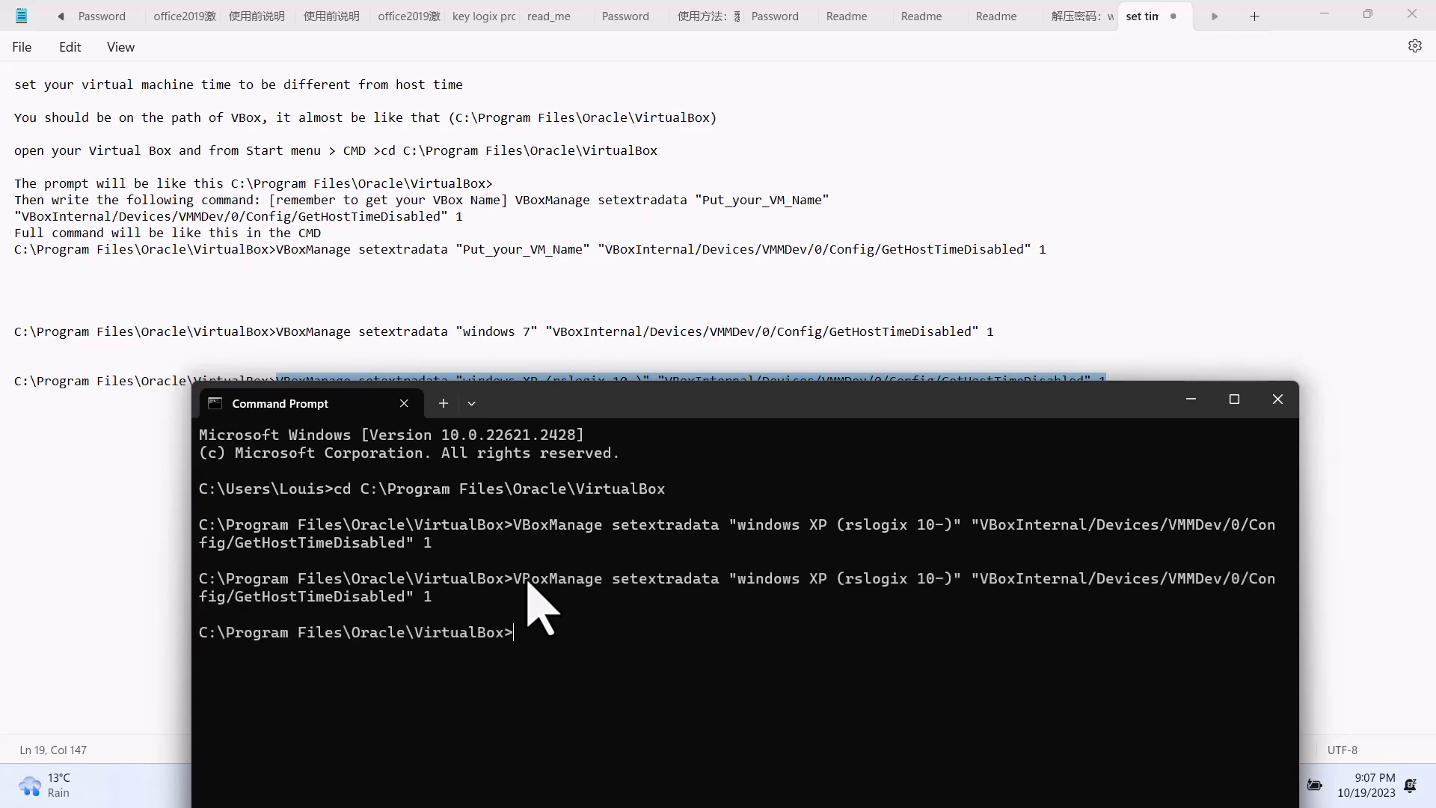
left_click(1278, 400)
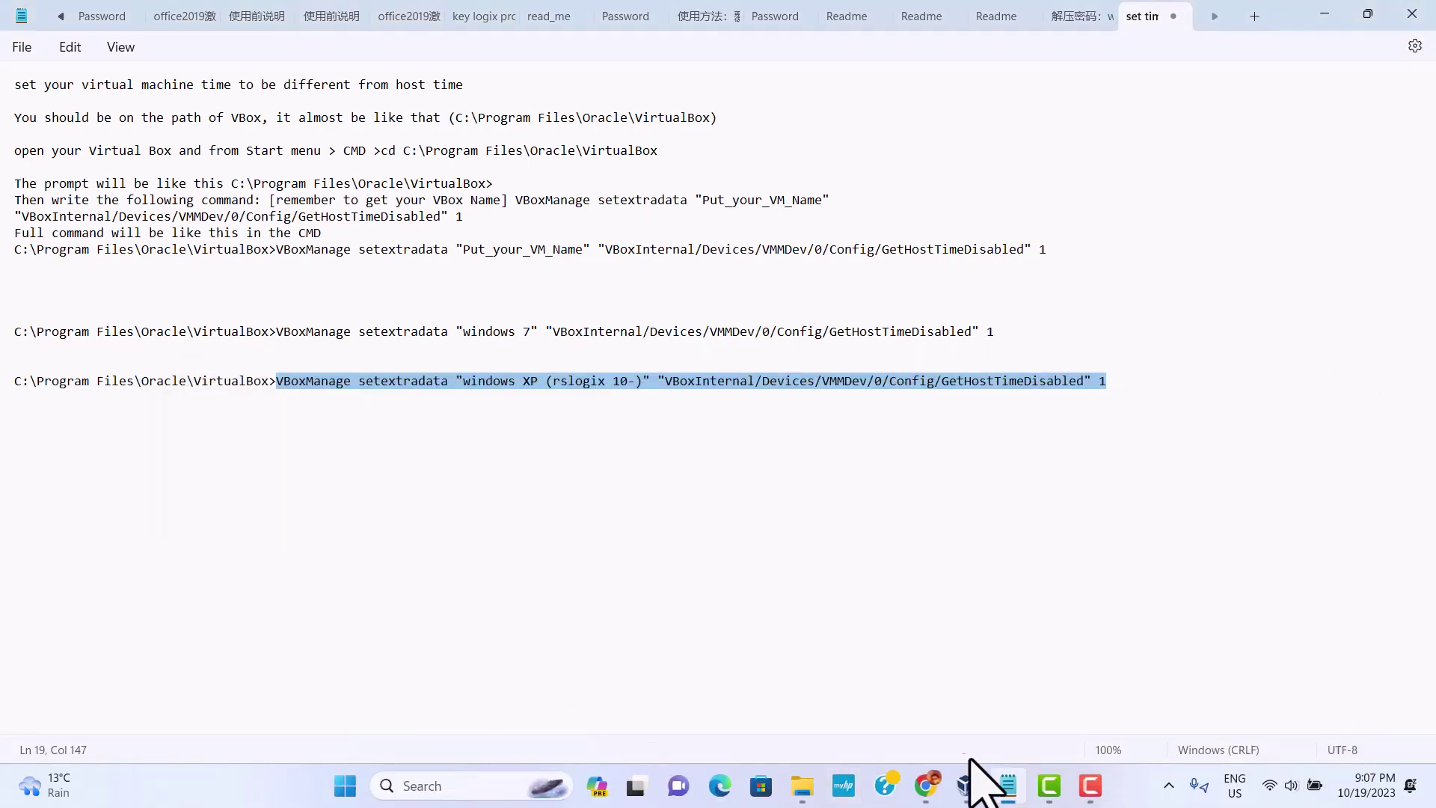
Step: Start the 'windows XP (rslogix 10-)' VM from VirtualBox Manager
left_click(966, 786)
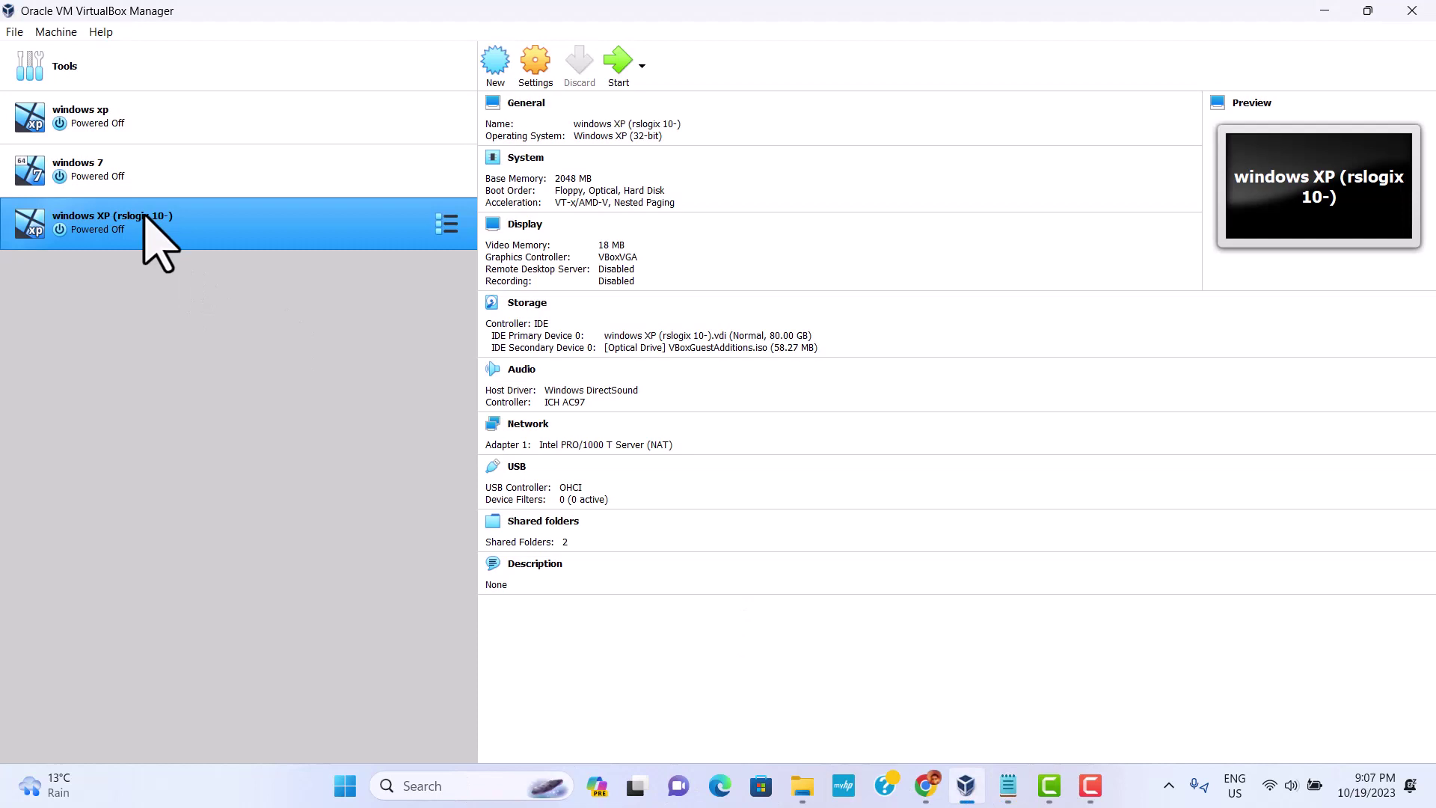
left_click(613, 72)
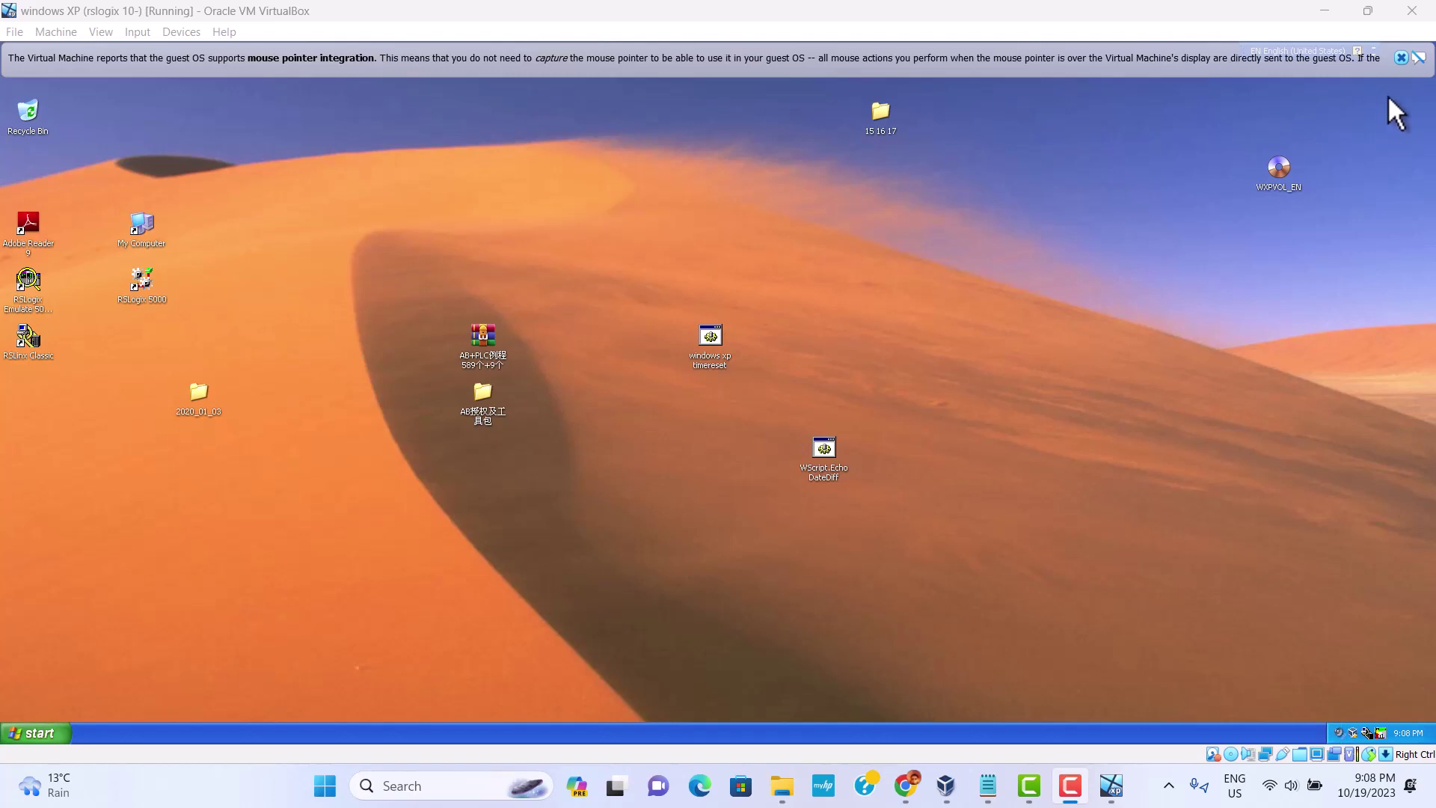
Step: Dismiss the mouse integration notice and bring up the XP taskbar clock's shortcut menu
left_click(1399, 59)
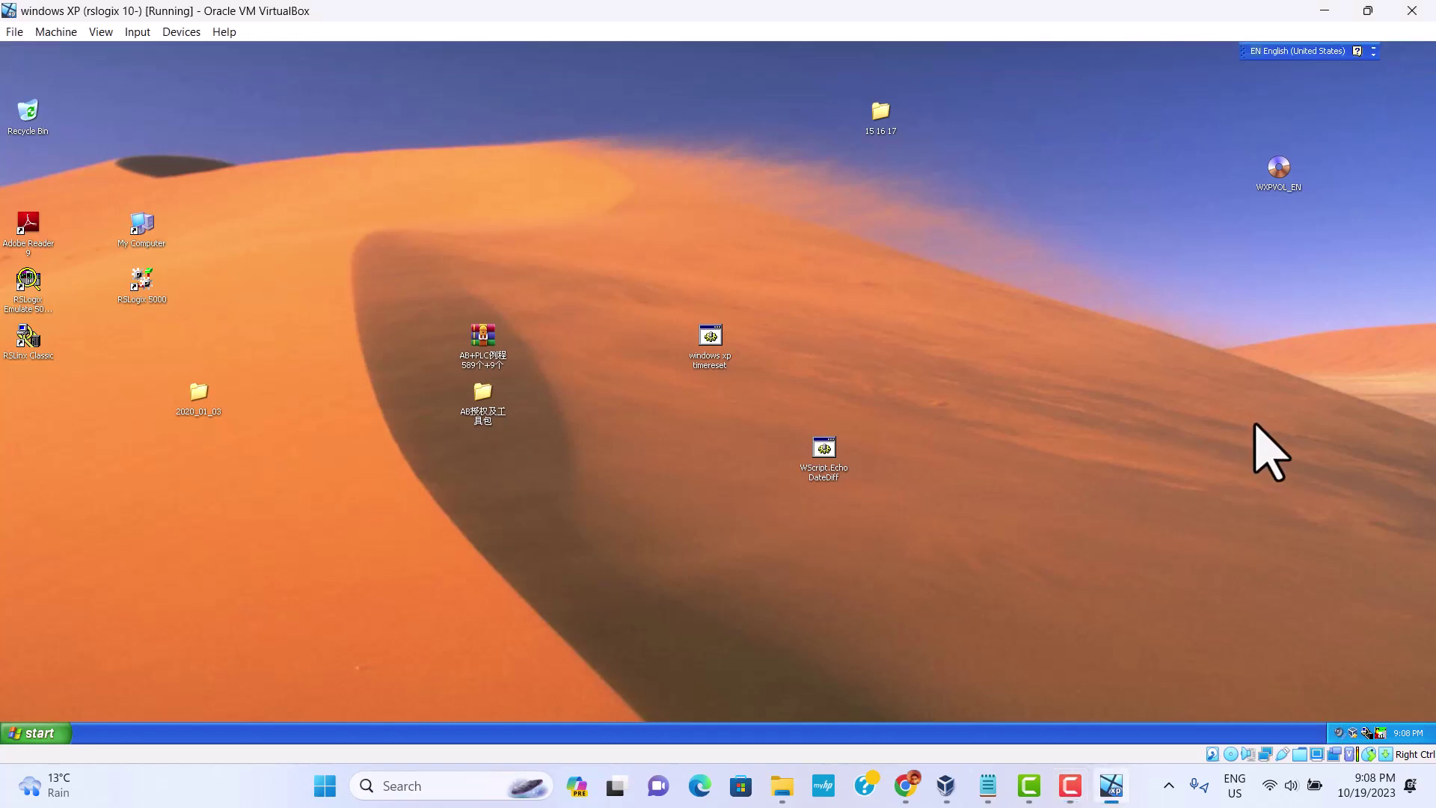
mouse_move(1407, 733)
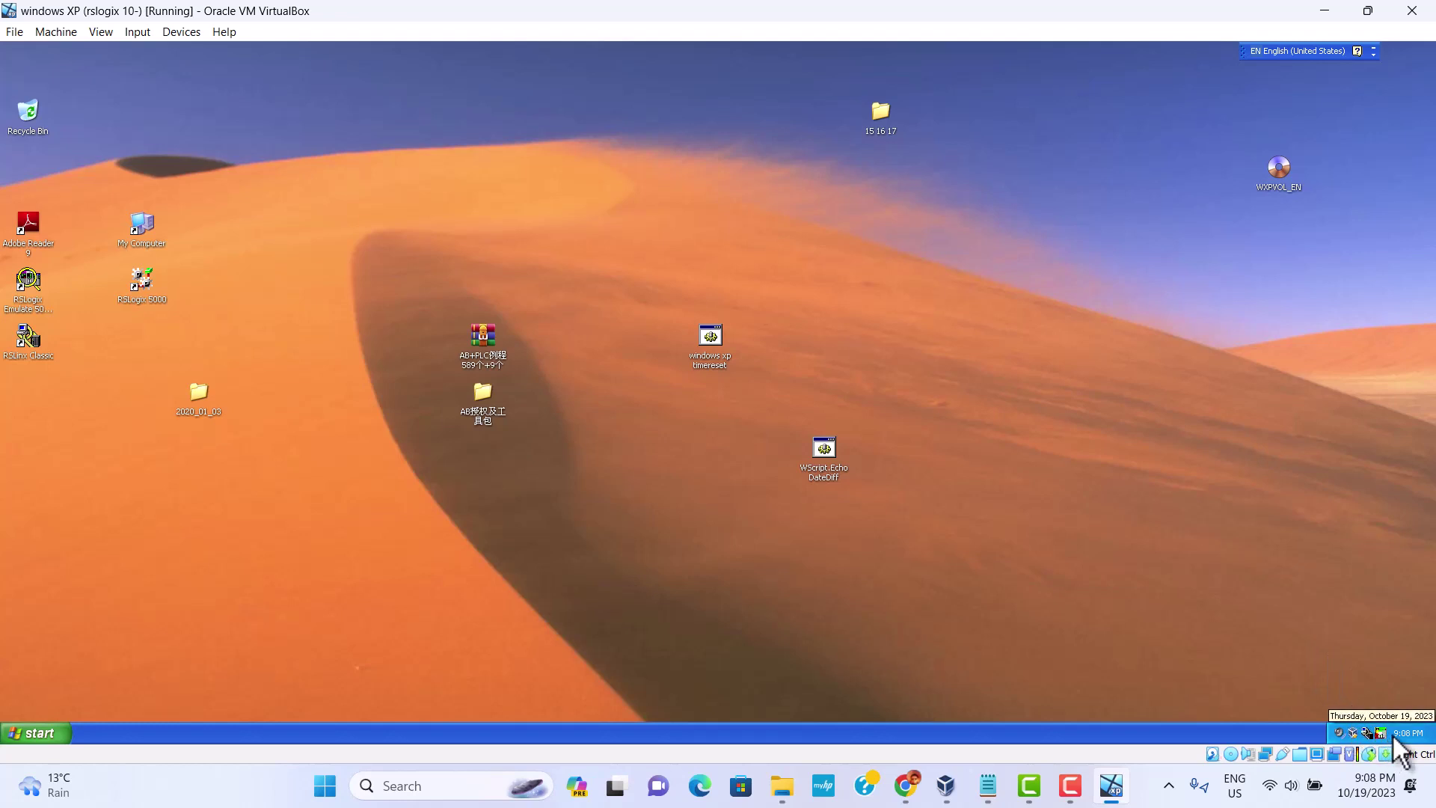
right_click(1401, 740)
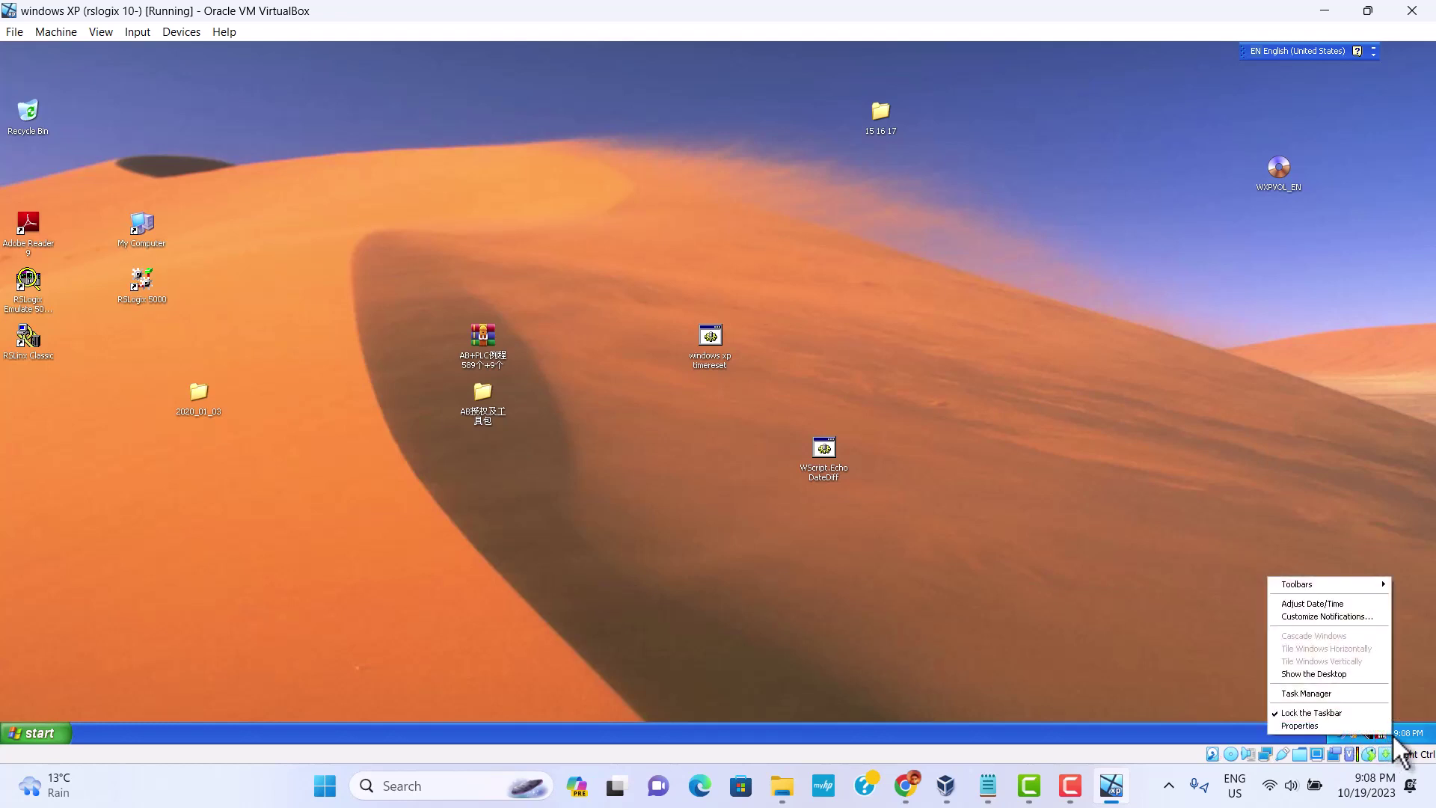
left_click(1138, 645)
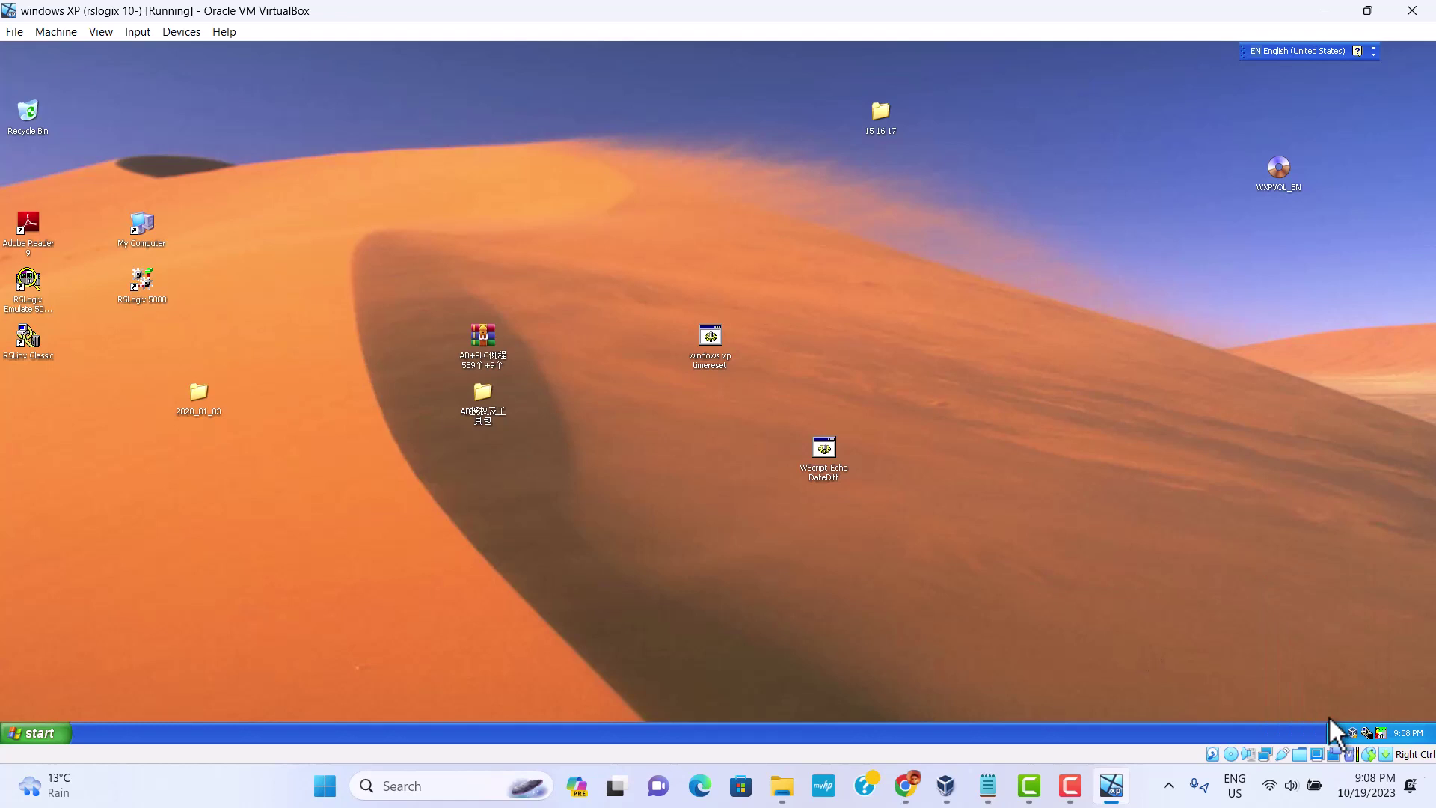
mouse_move(1409, 733)
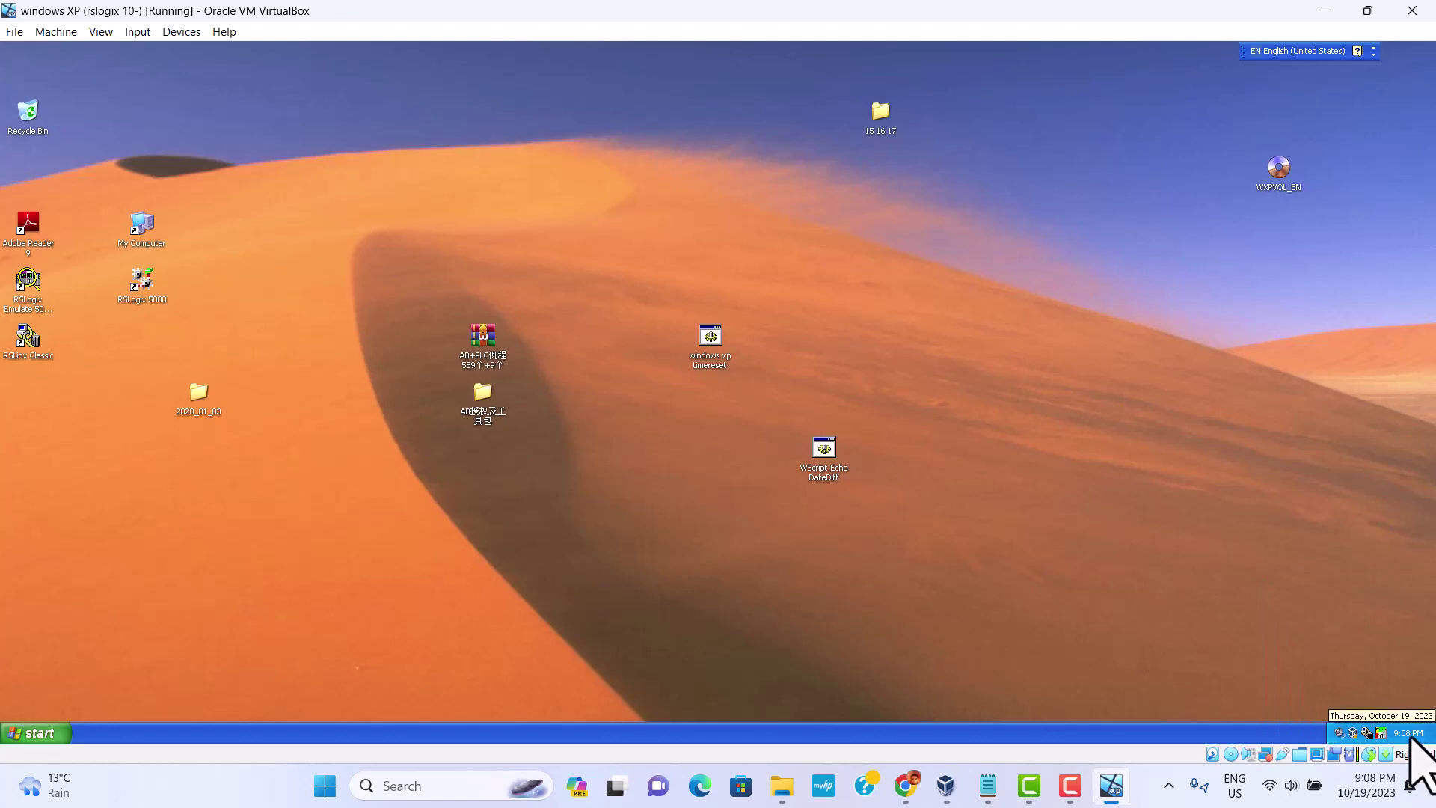
right_click(1411, 737)
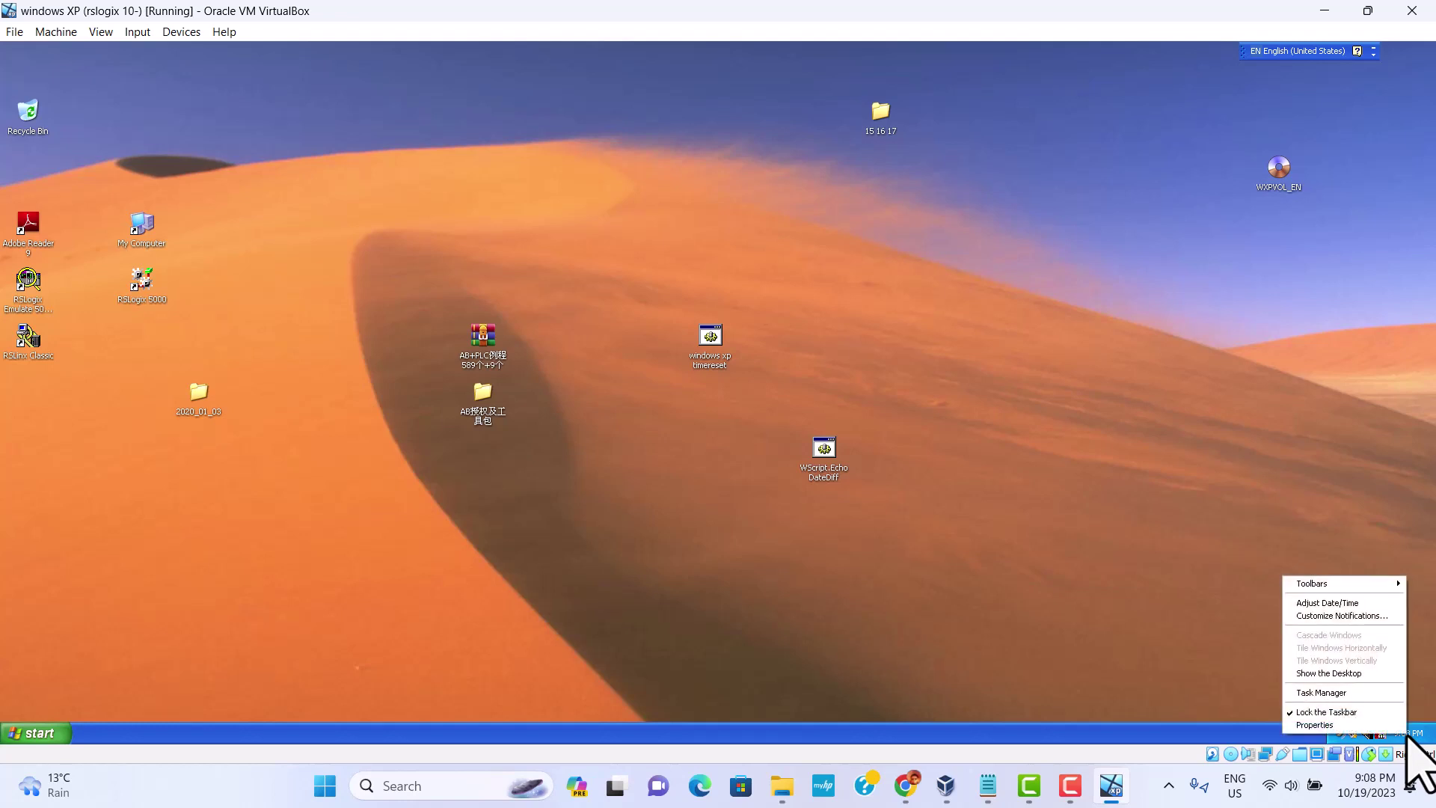
Step: Set the XP guest date to May 10, 2013 using the year, month and day controls
left_click(1328, 603)
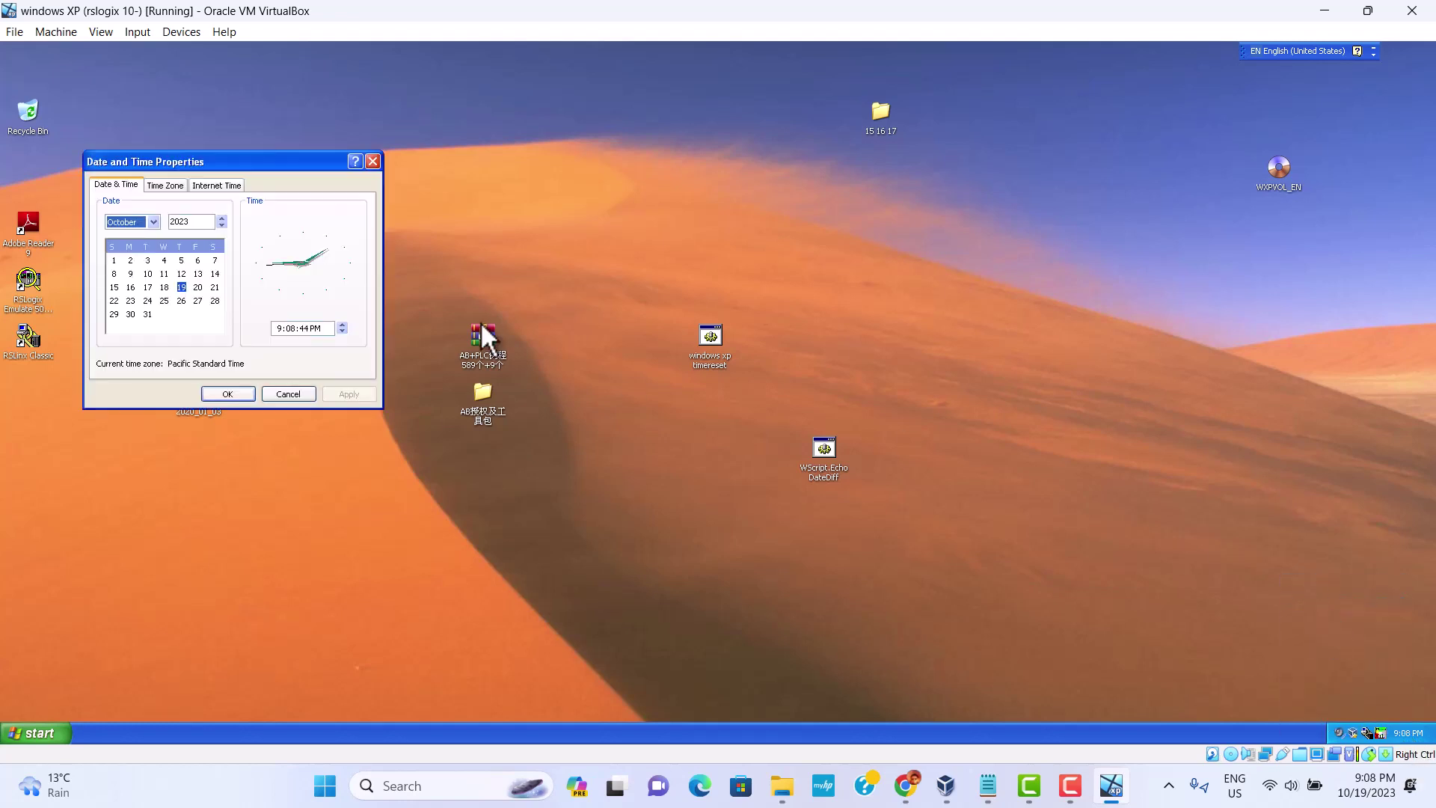
left_click(222, 225)
left_click(221, 226)
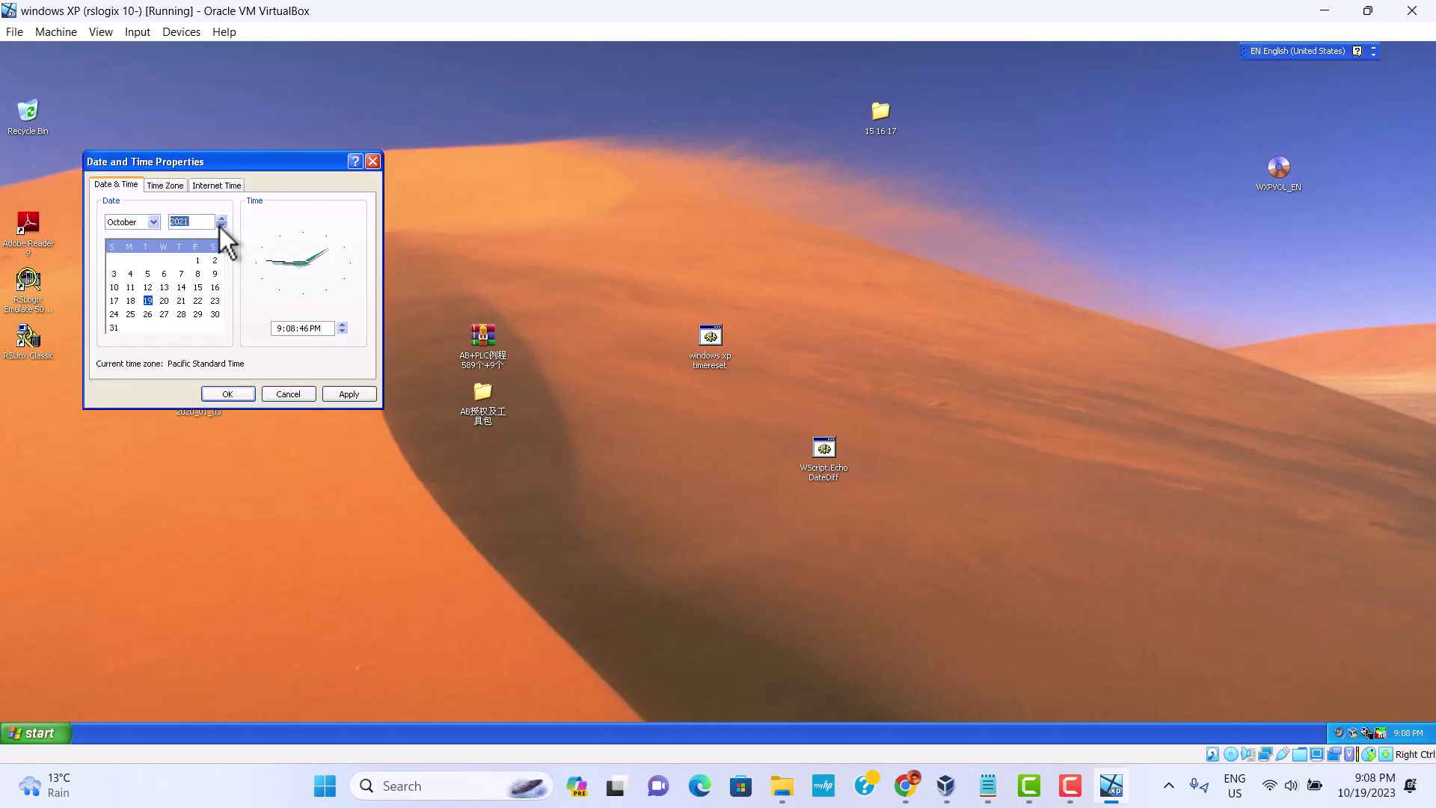
left_click(222, 226)
left_click(220, 226)
left_click(222, 226)
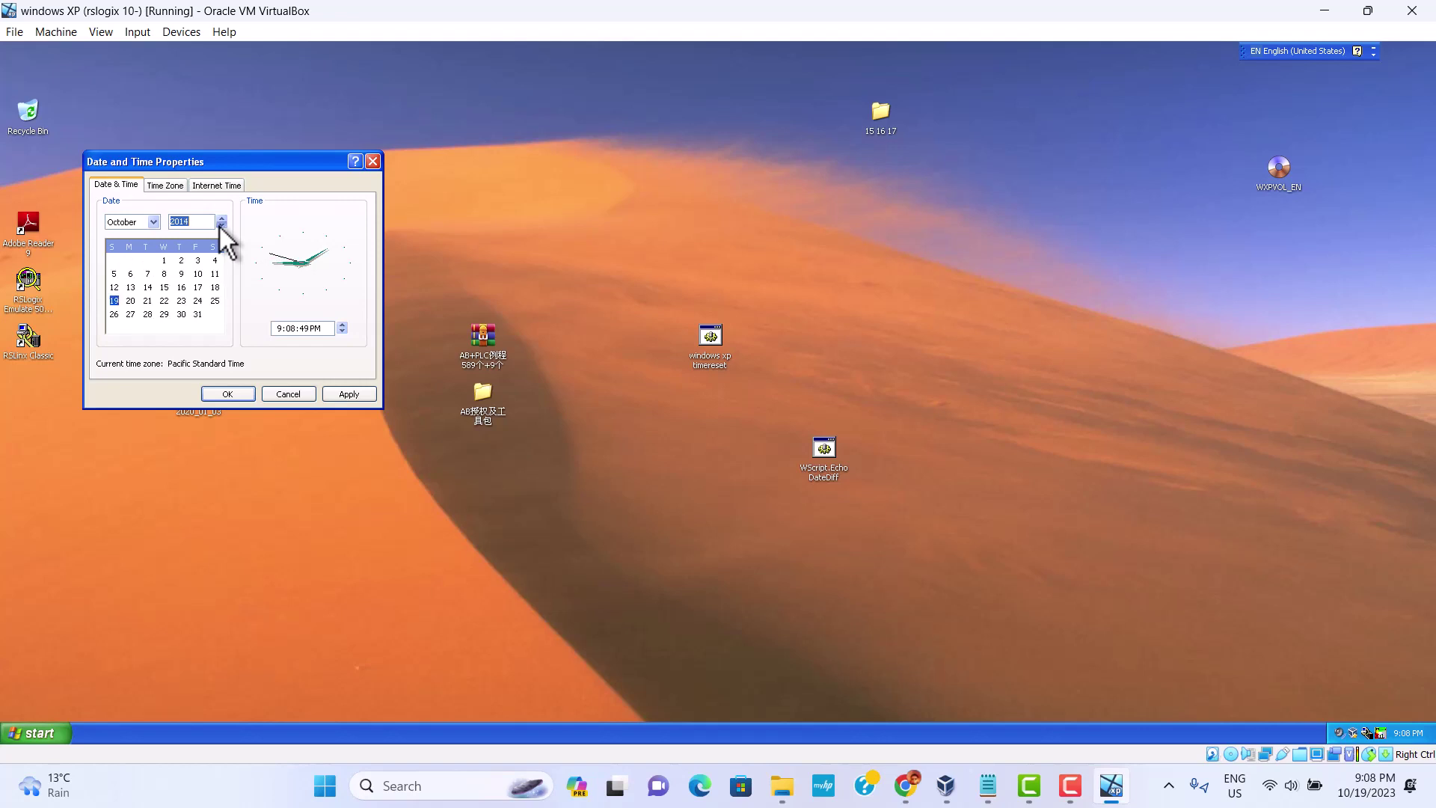
left_click(153, 222)
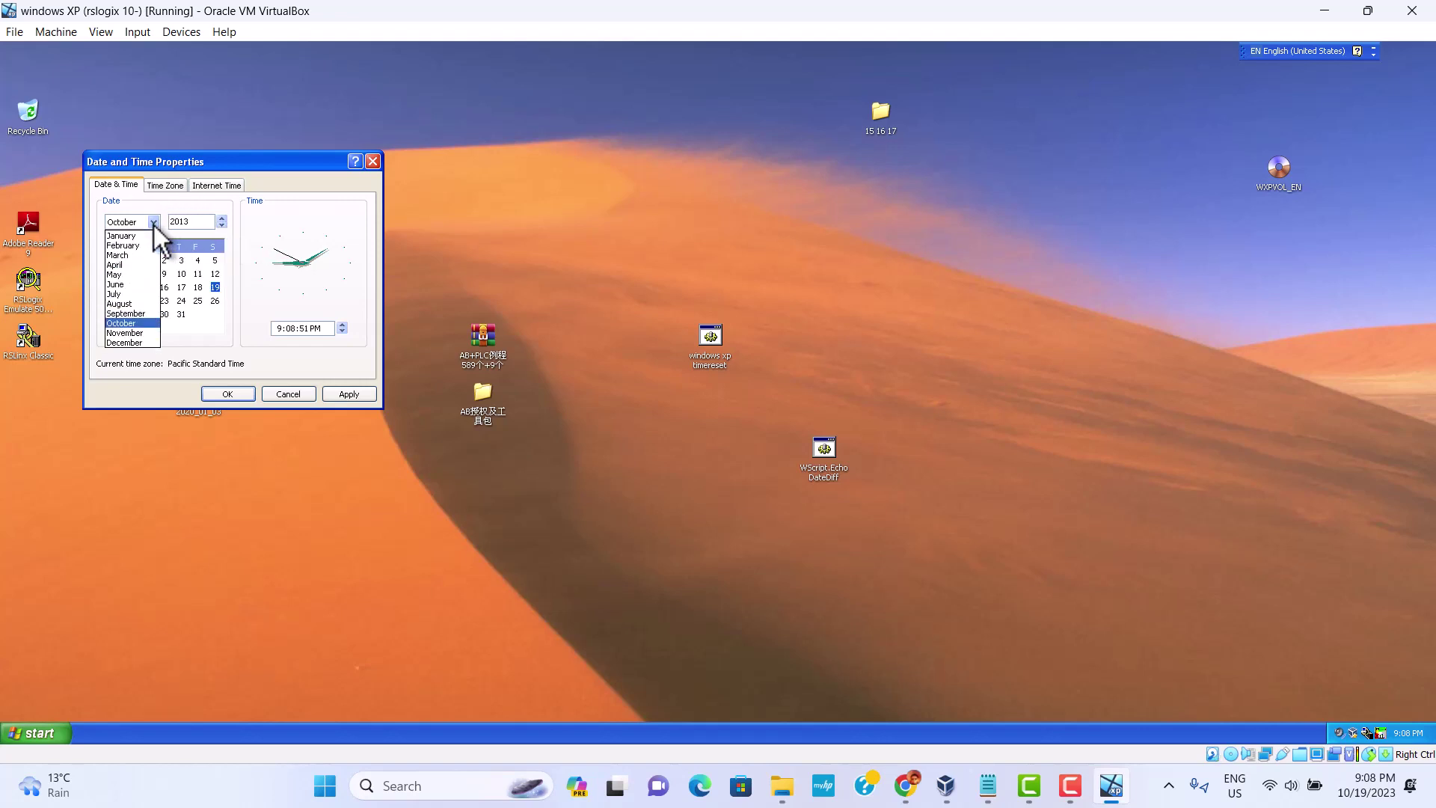
left_click(124, 276)
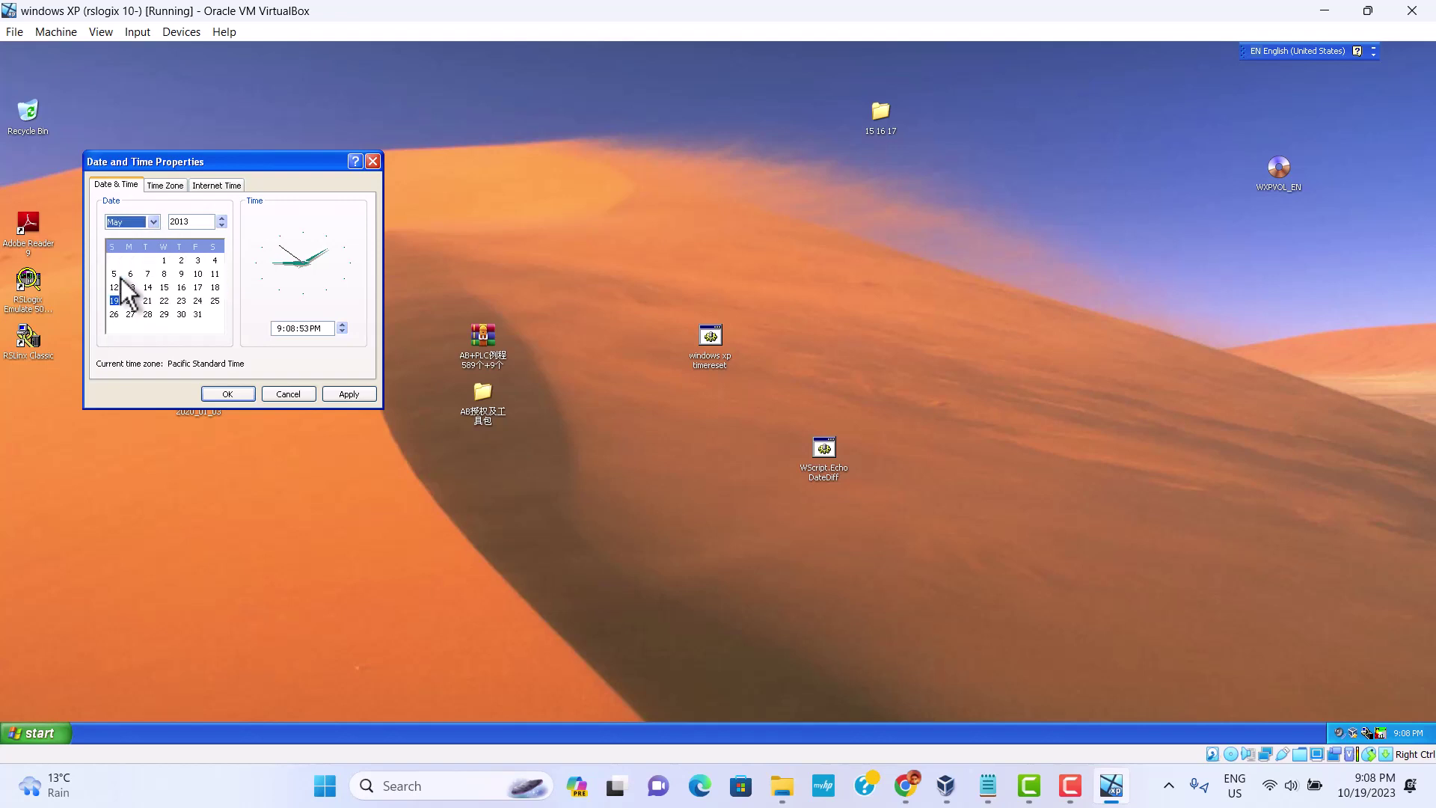
left_click(199, 276)
left_click(339, 390)
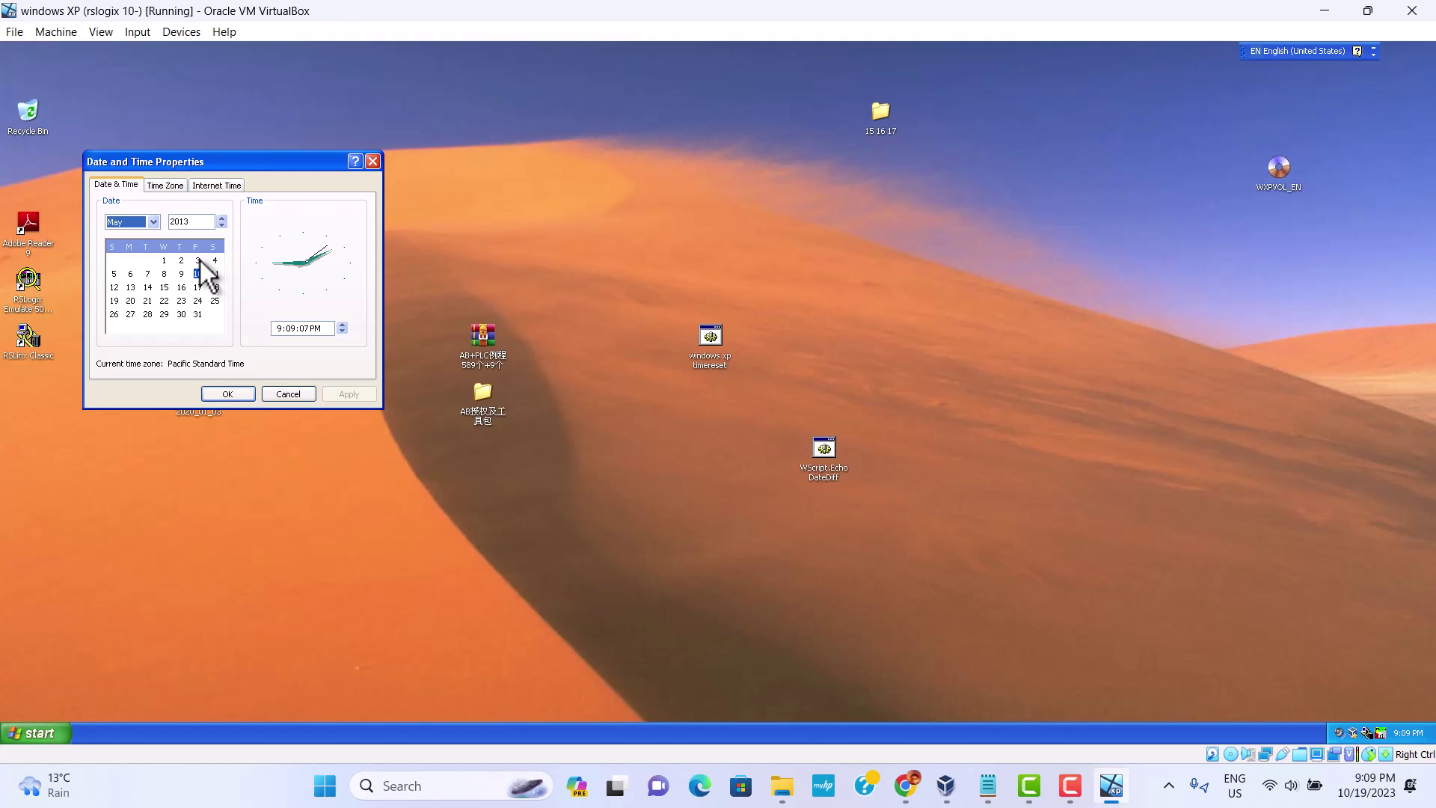
left_click(230, 394)
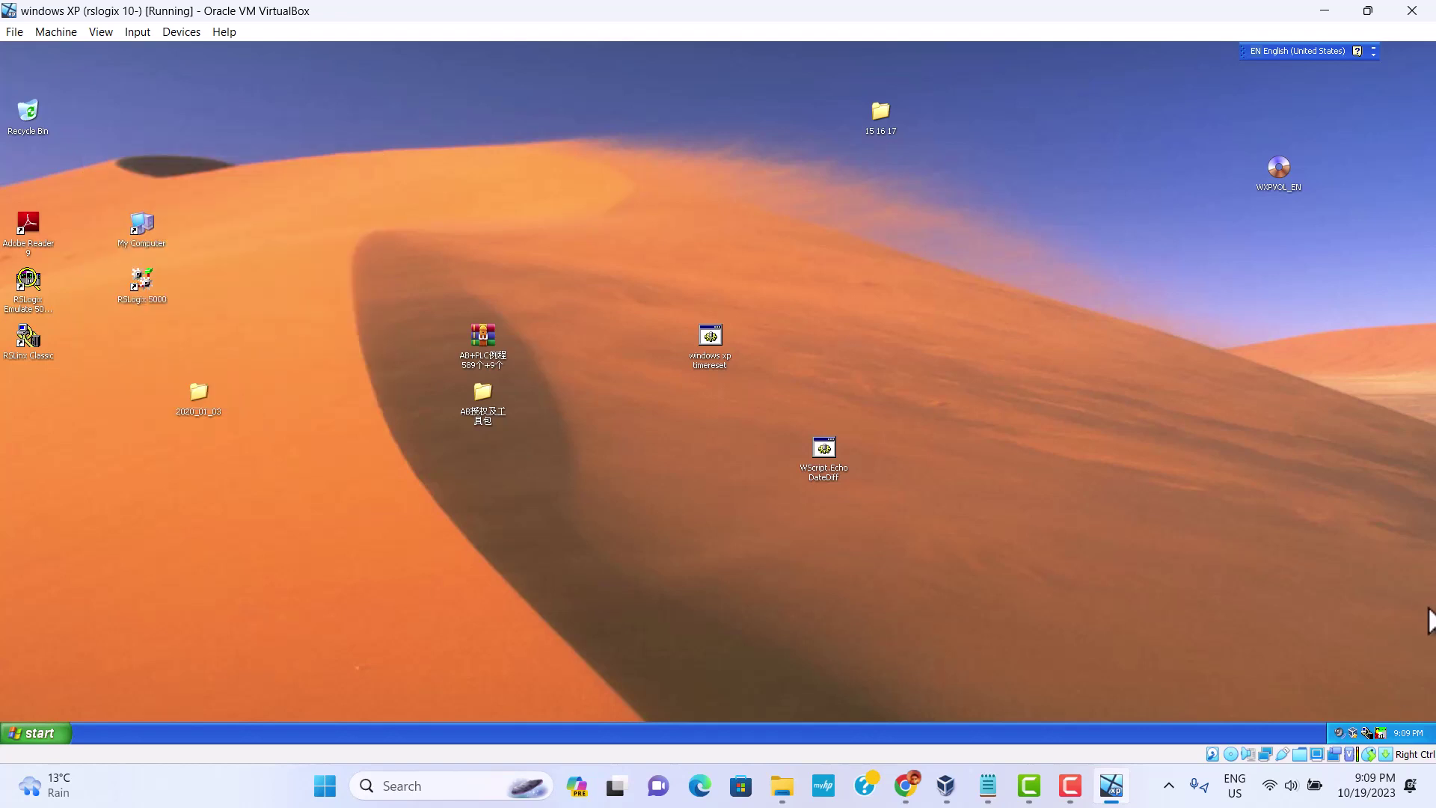
mouse_move(1407, 733)
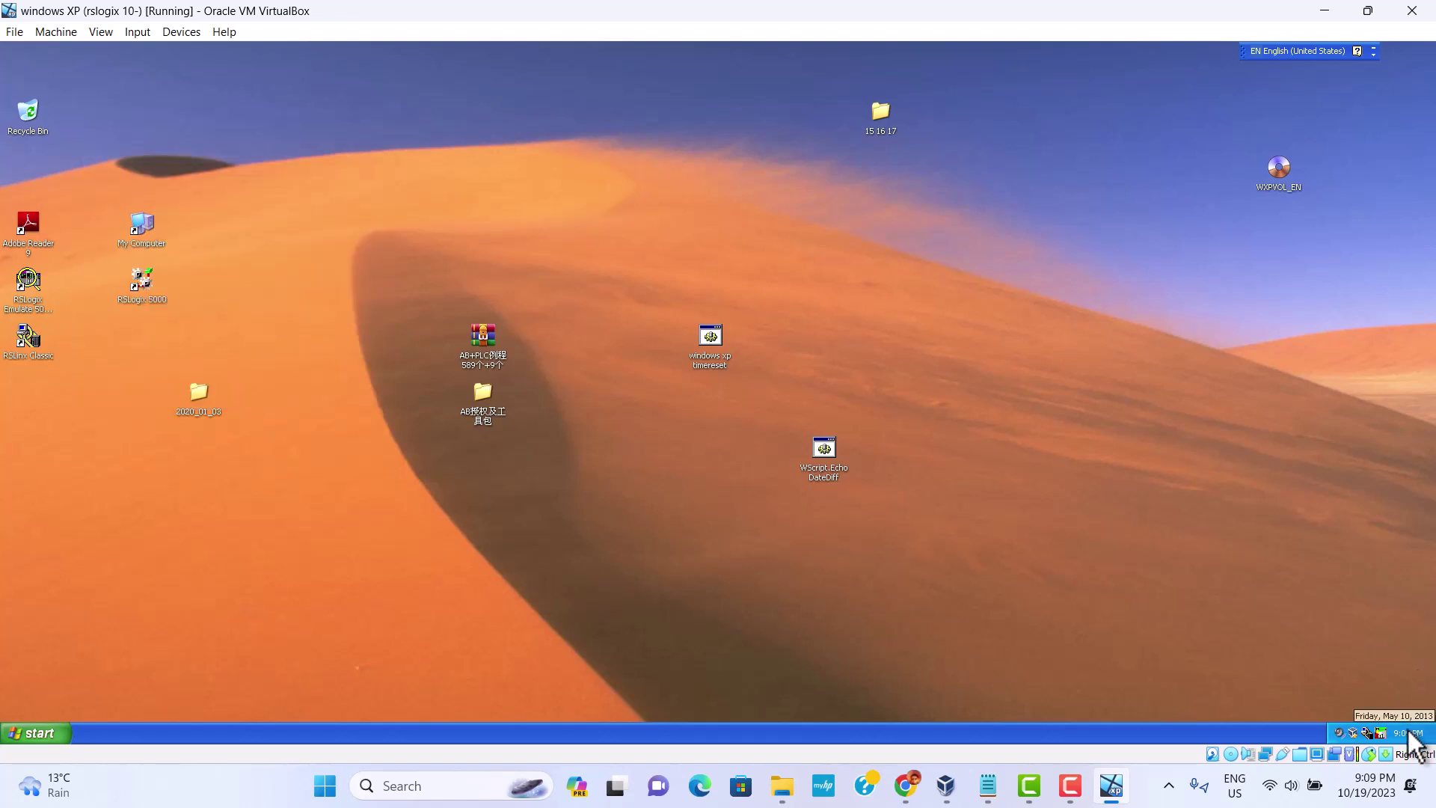
right_click(1411, 742)
left_click(1146, 638)
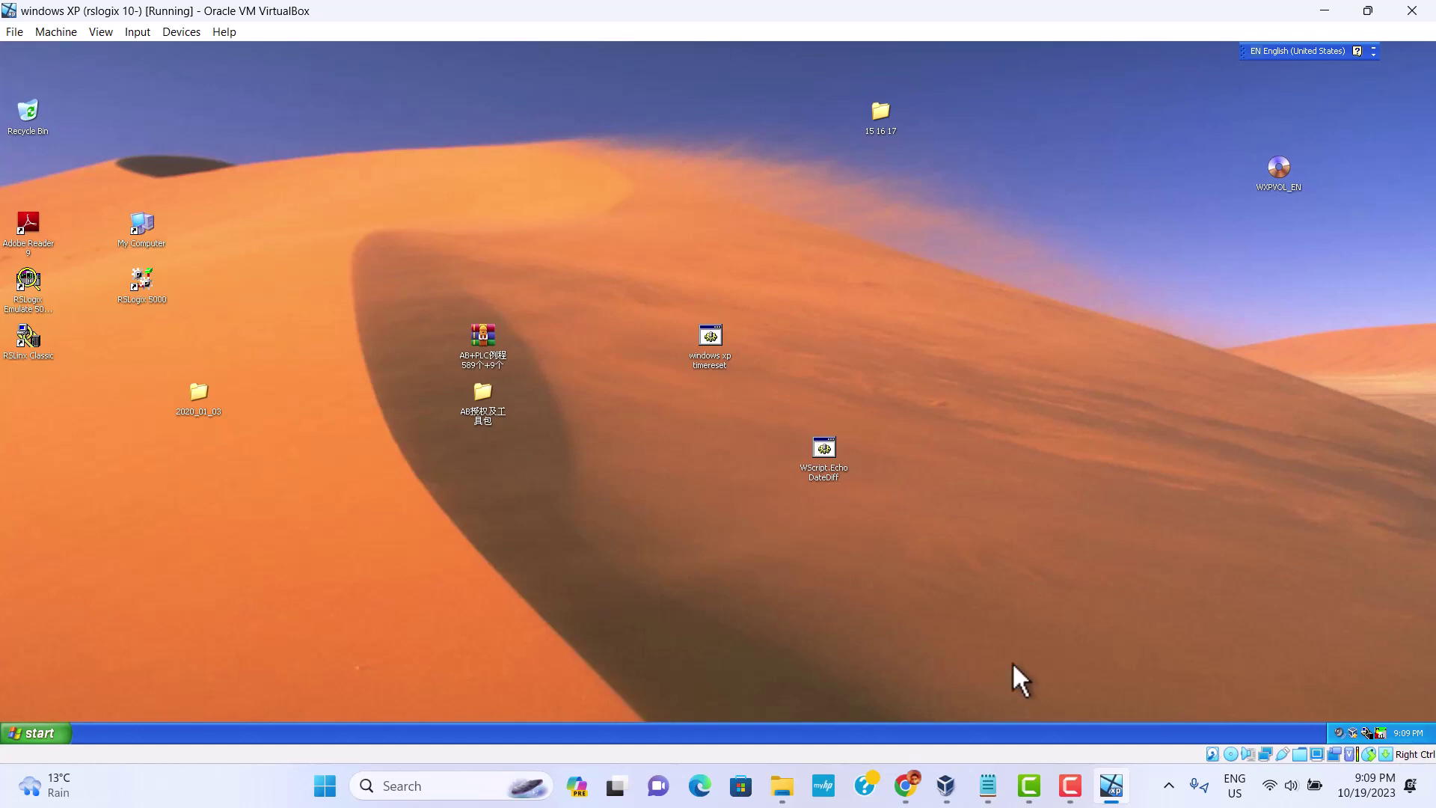
Step: Bring up the Notepad notes, deselect their text, and minimize them to reveal the Windows XP VM
left_click(987, 785)
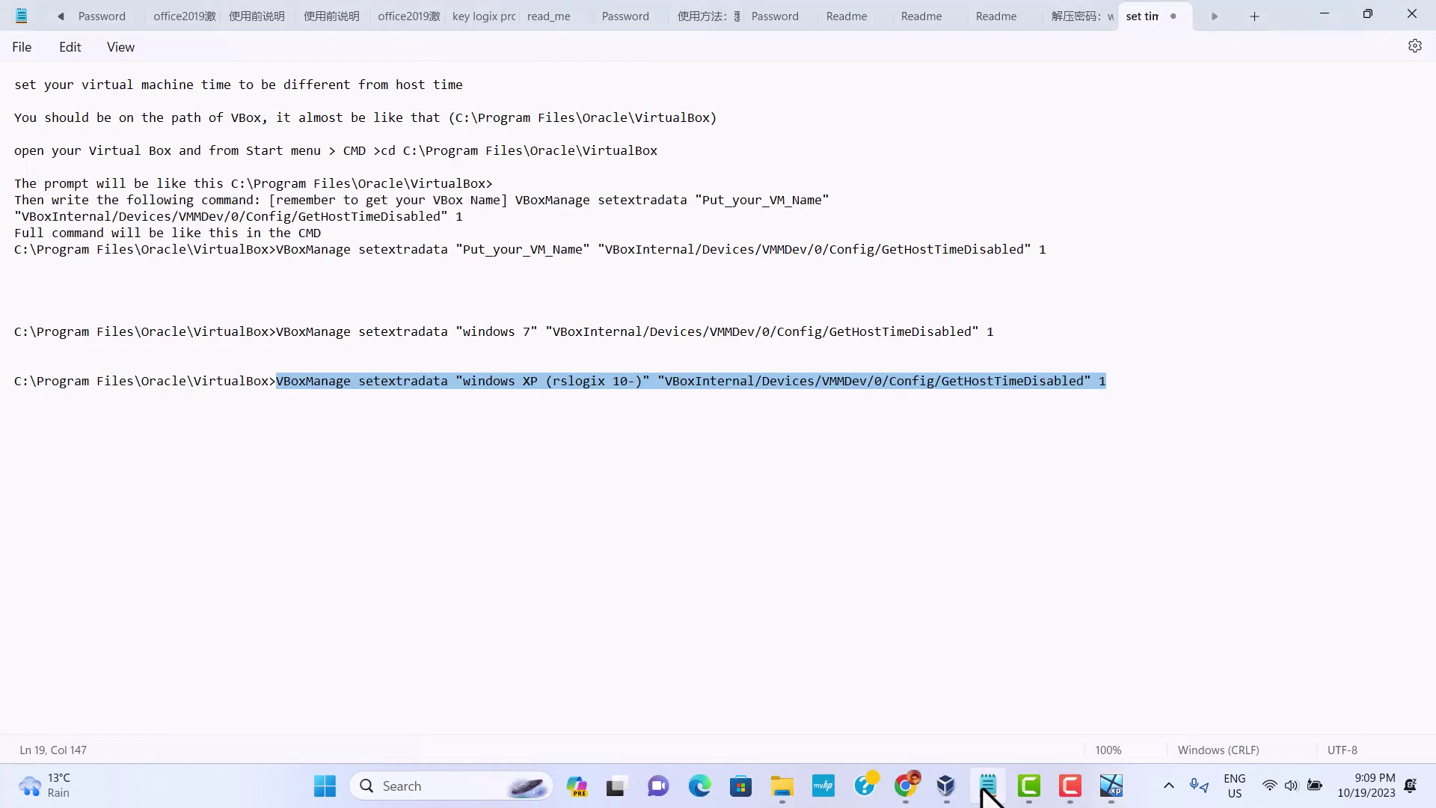
left_click(837, 602)
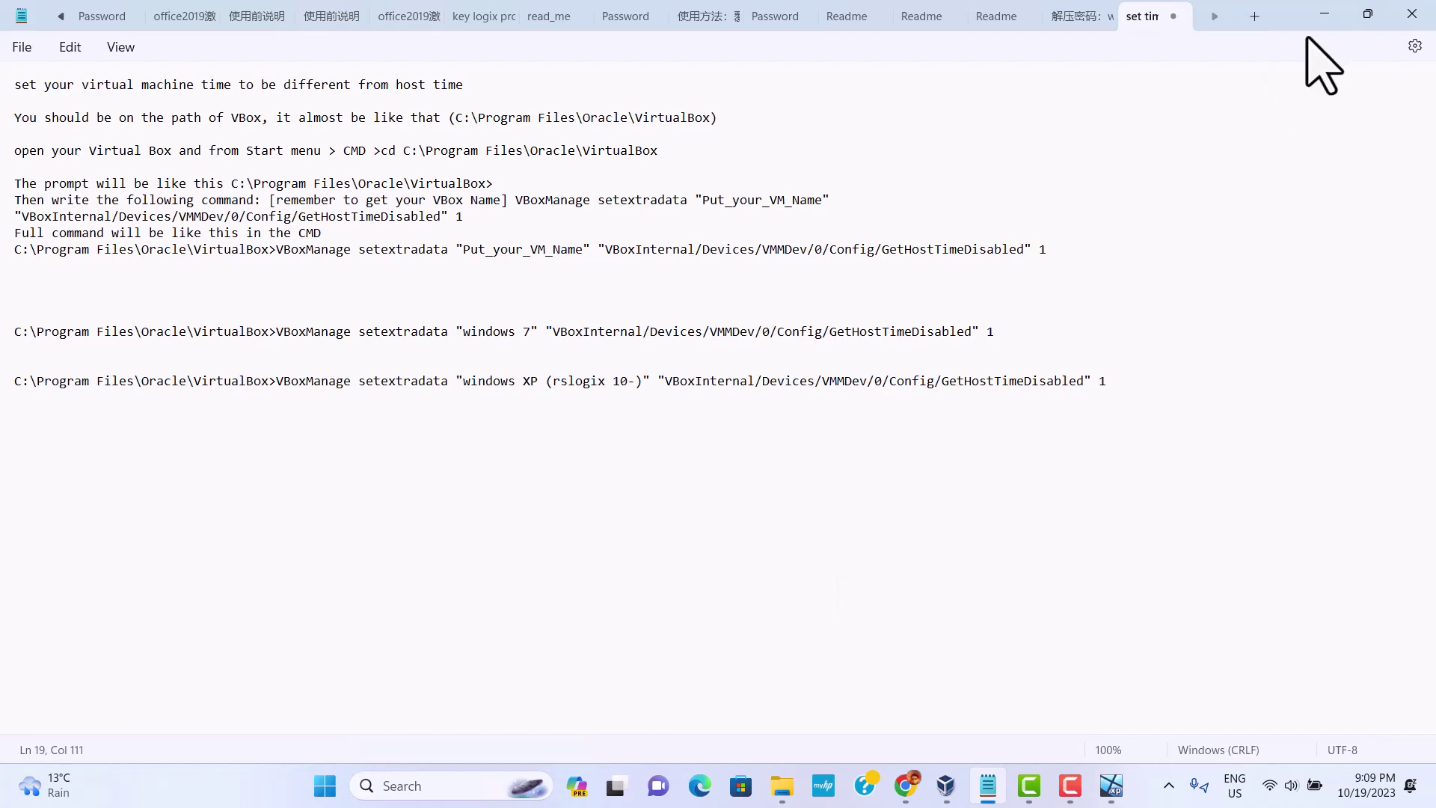
left_click(1320, 14)
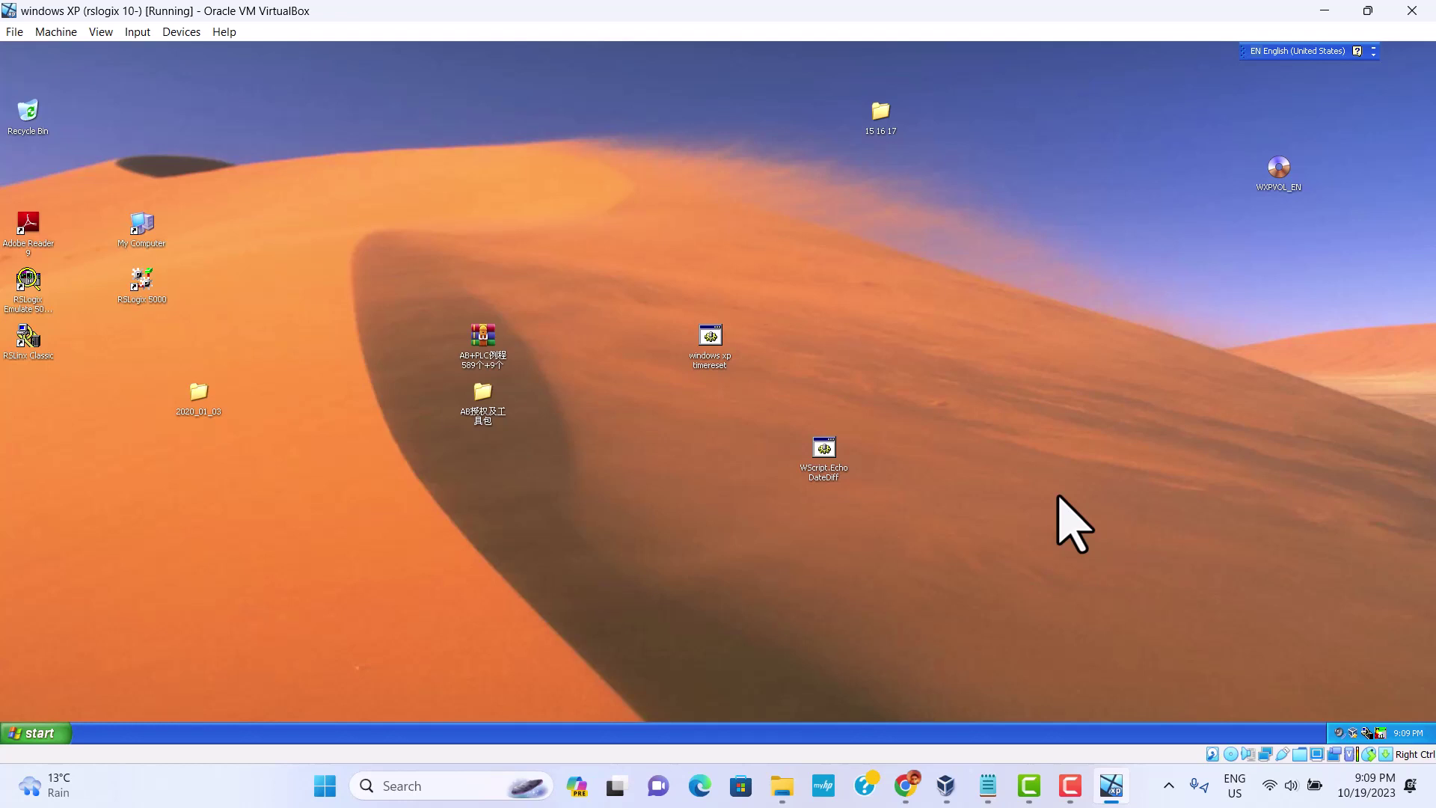
double_click(1408, 733)
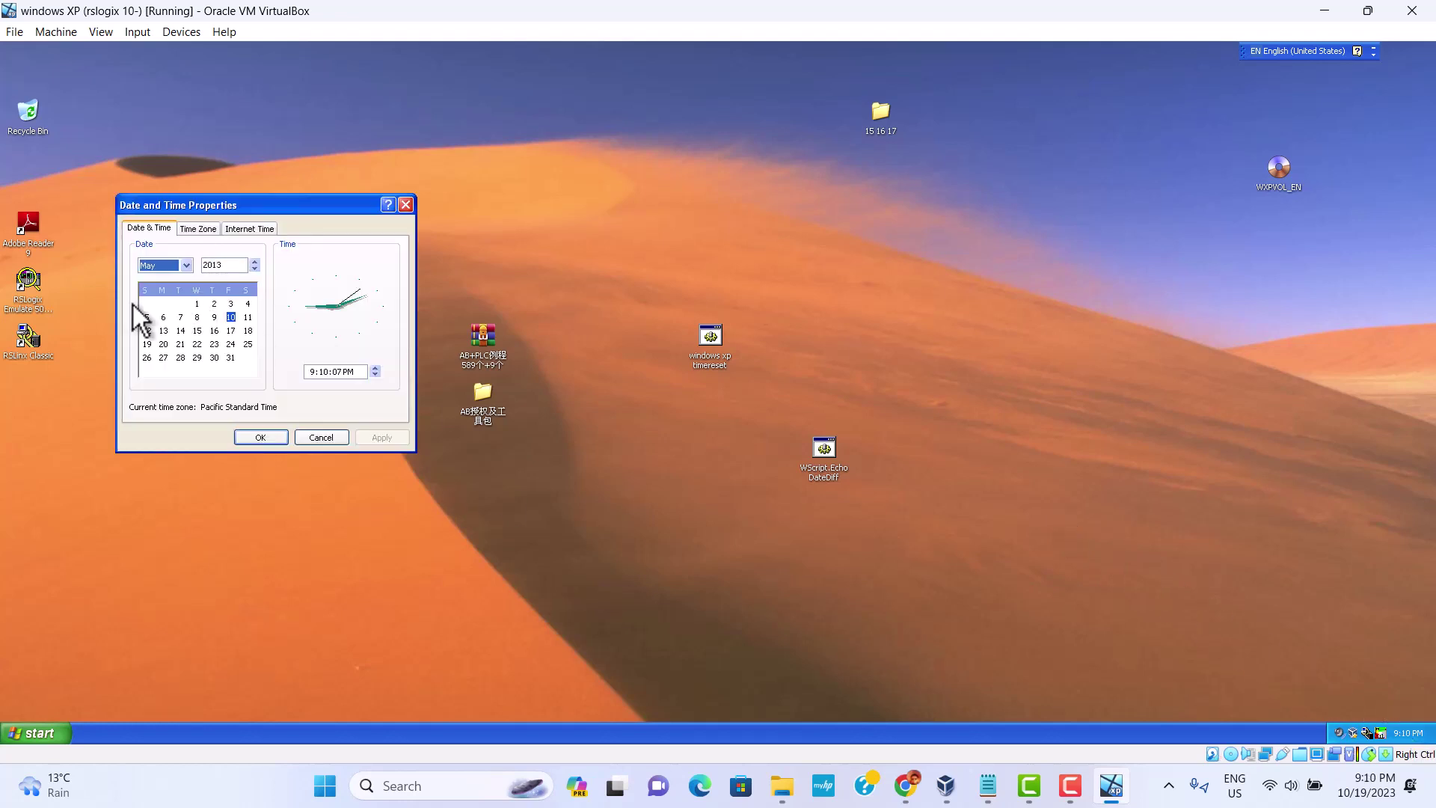
left_click(257, 436)
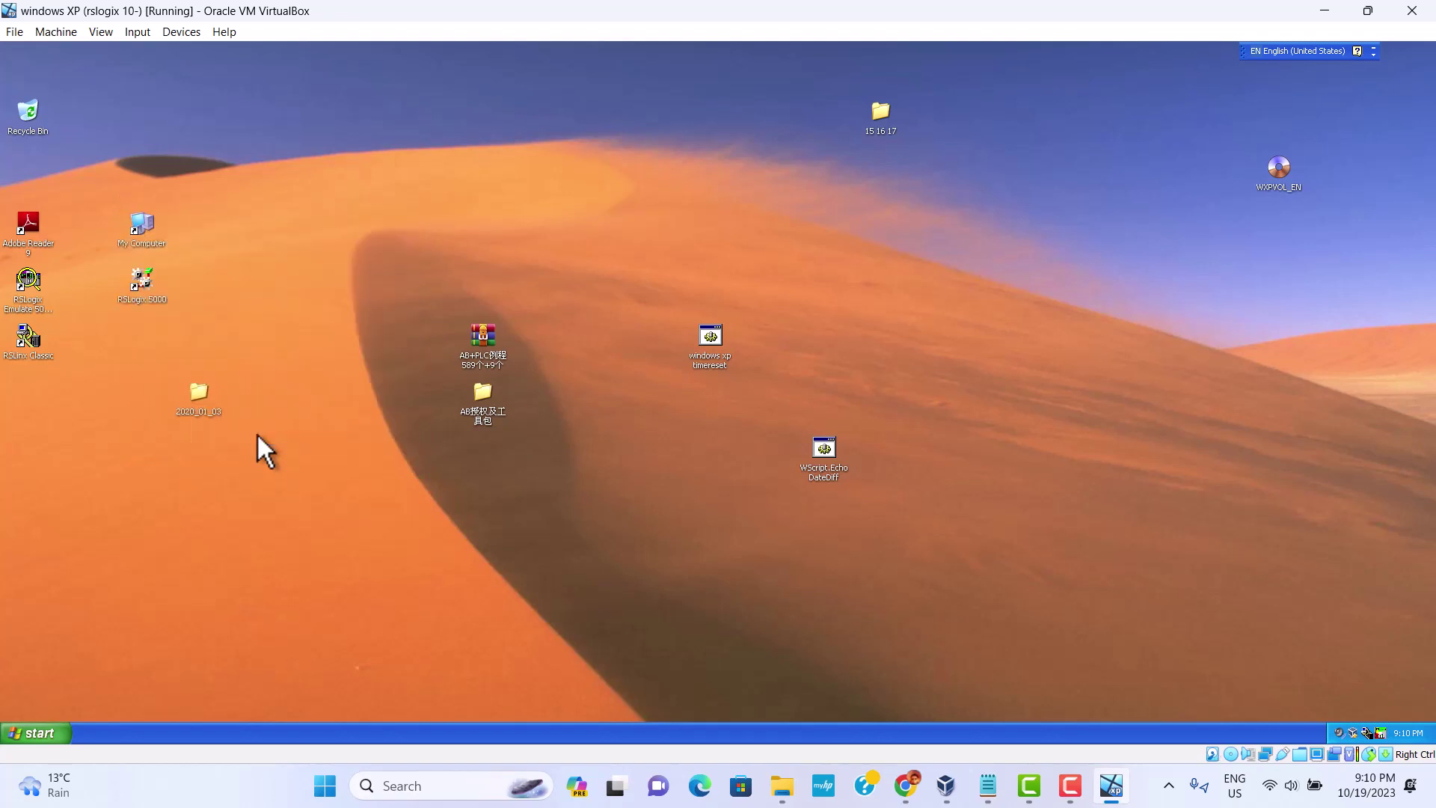